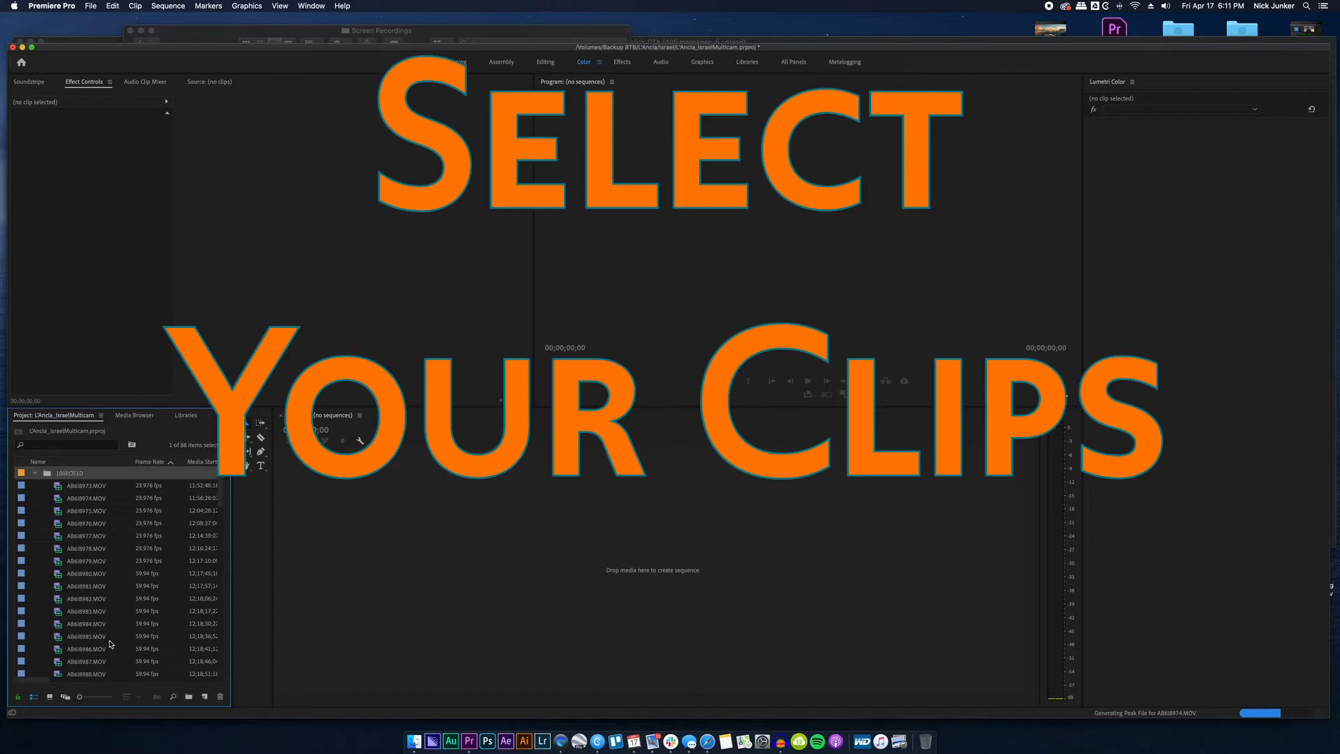
- Widen the project's clip list to show the media start and end columns, and compare the clips' frame rates
click(89, 491)
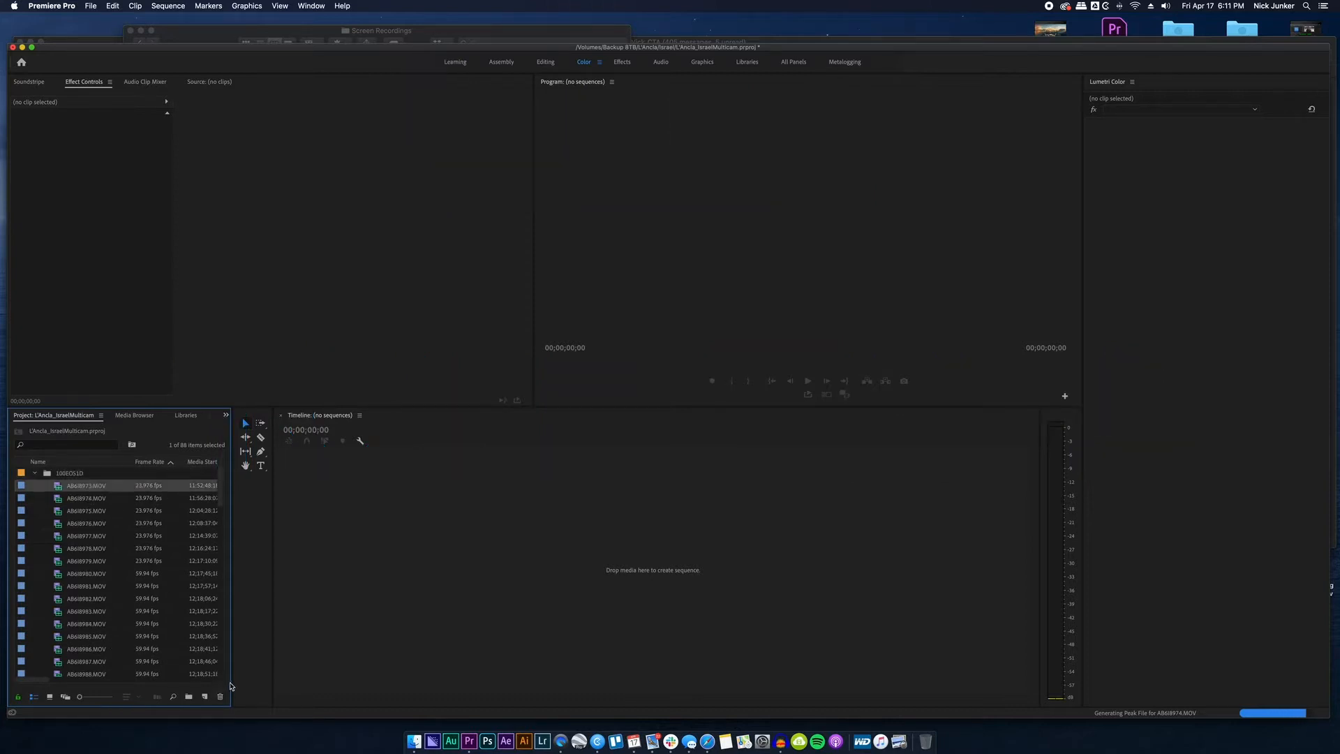
drag(234, 678, 327, 672)
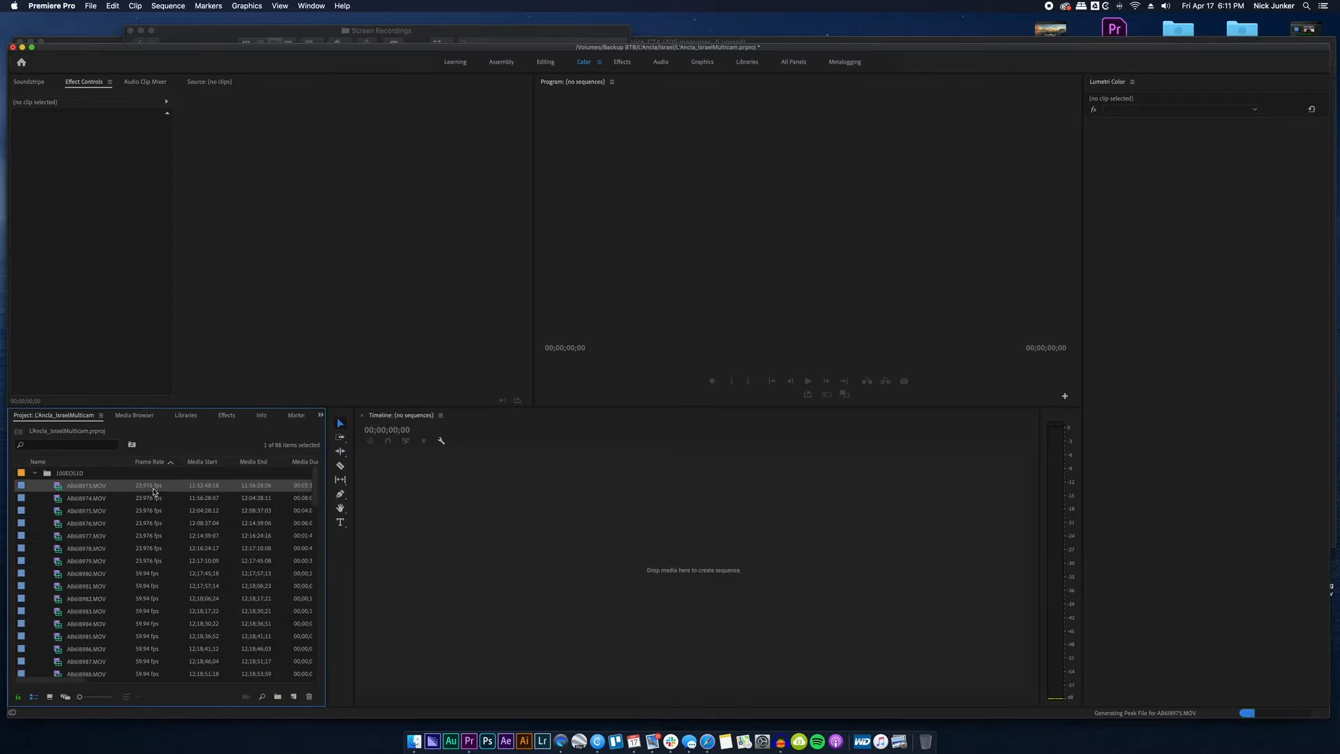
click(153, 589)
click(152, 575)
scroll(153, 589, down, 4)
scroll(151, 589, up, 3)
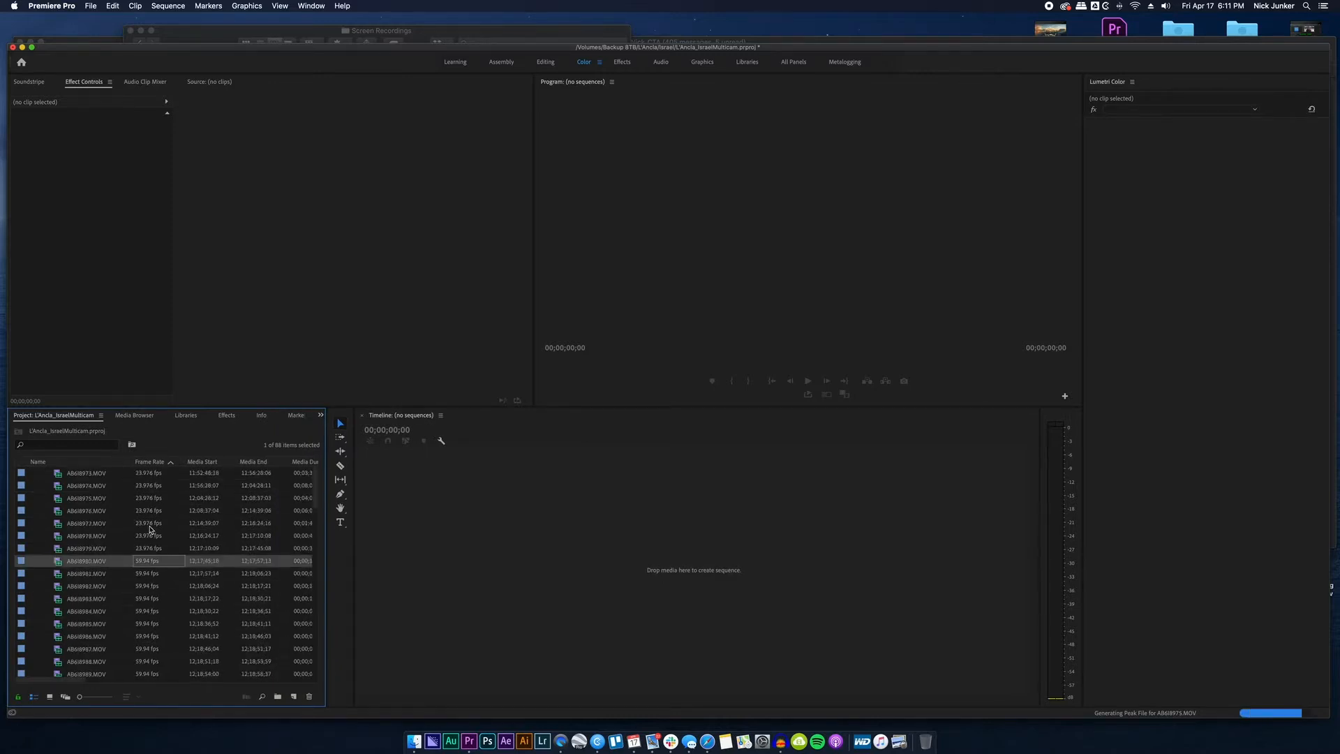
scroll(152, 531, up, 1)
- Select the range from the first 23.976 fps clip in the first bin through the last 23.976 fps clip in the second bin
click(150, 488)
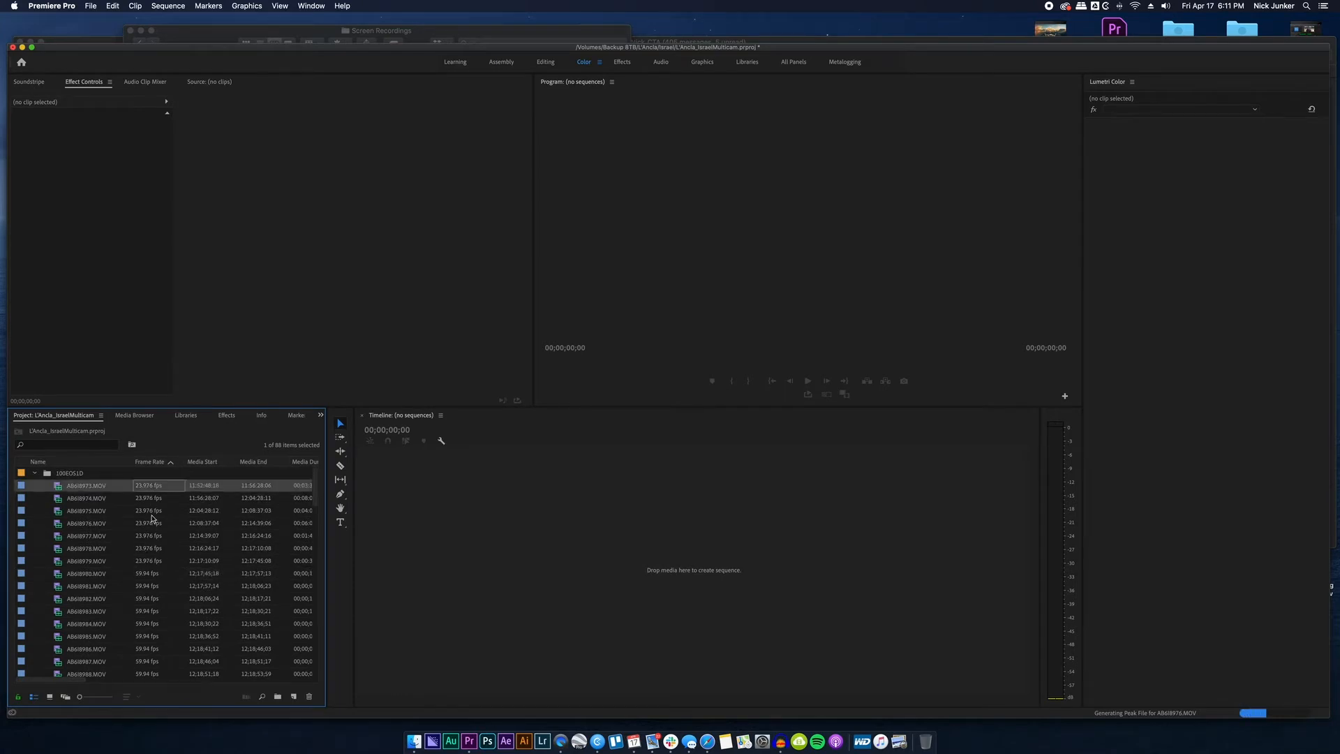
scroll(150, 580, down, 15)
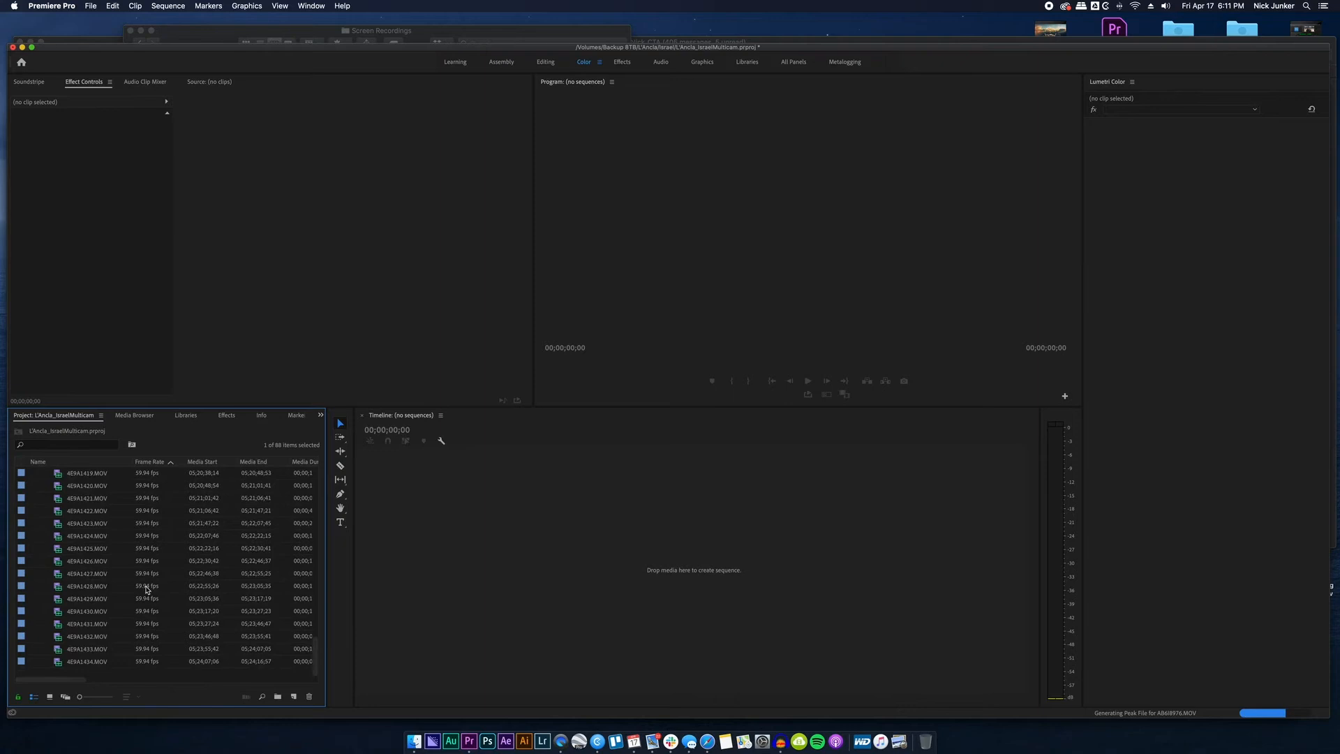
scroll(146, 590, up, 8)
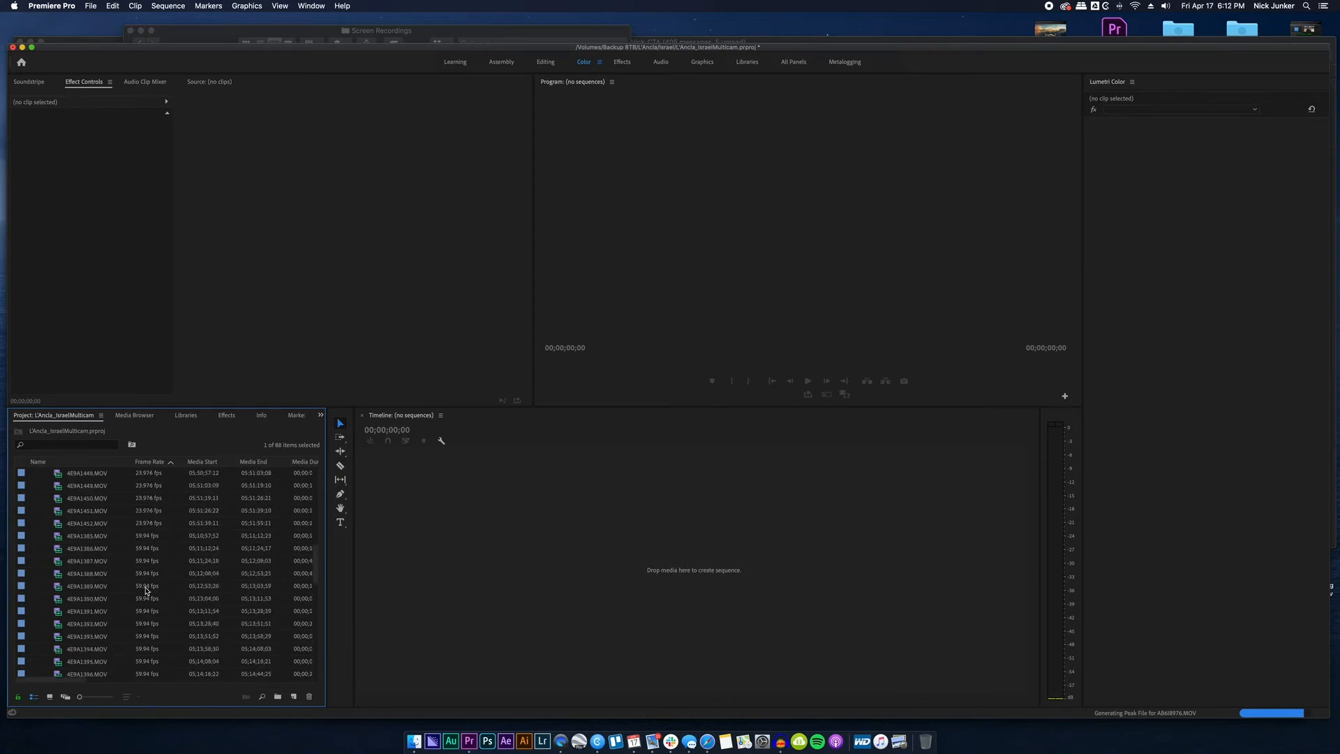
scroll(148, 579, up, 1)
shift+click(150, 552)
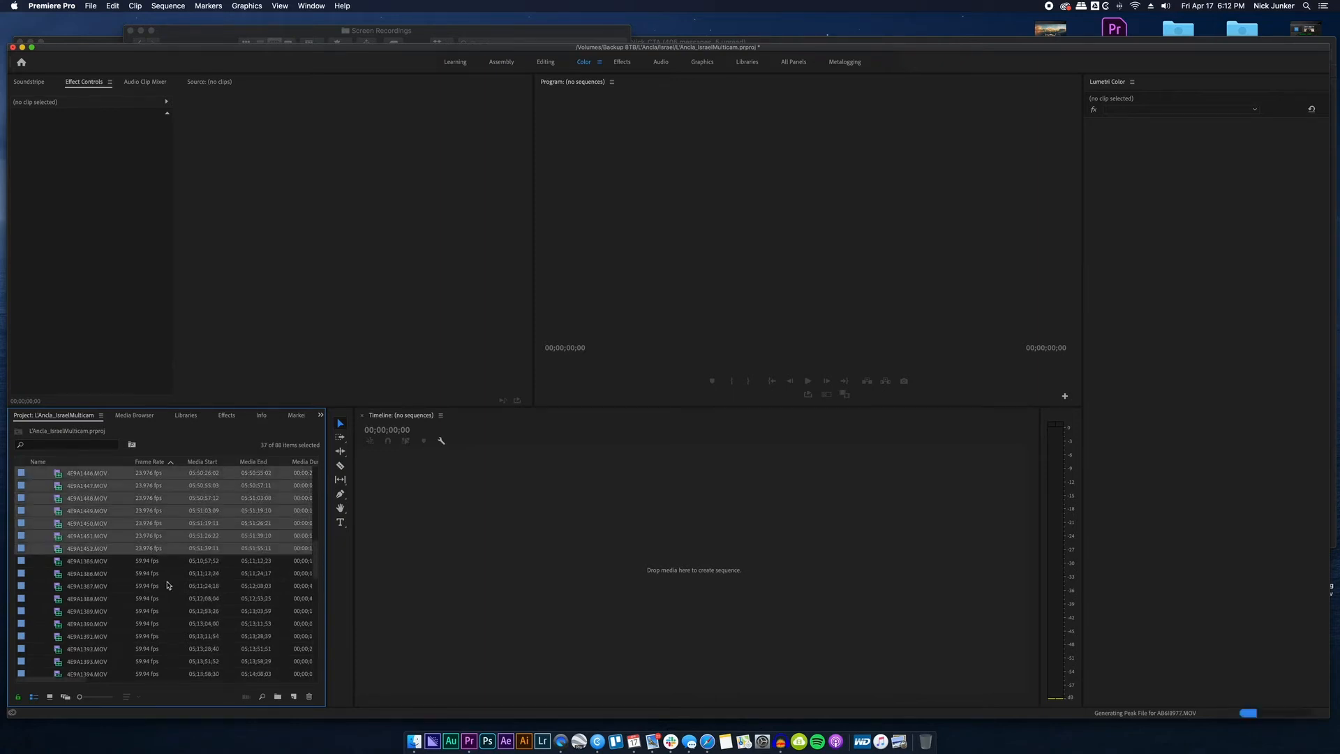
- Deselect the second bin's folder and all 59.94 fps clips of the first bin, keeping only the 23.976 fps clips selected
scroll(171, 593, up, 5)
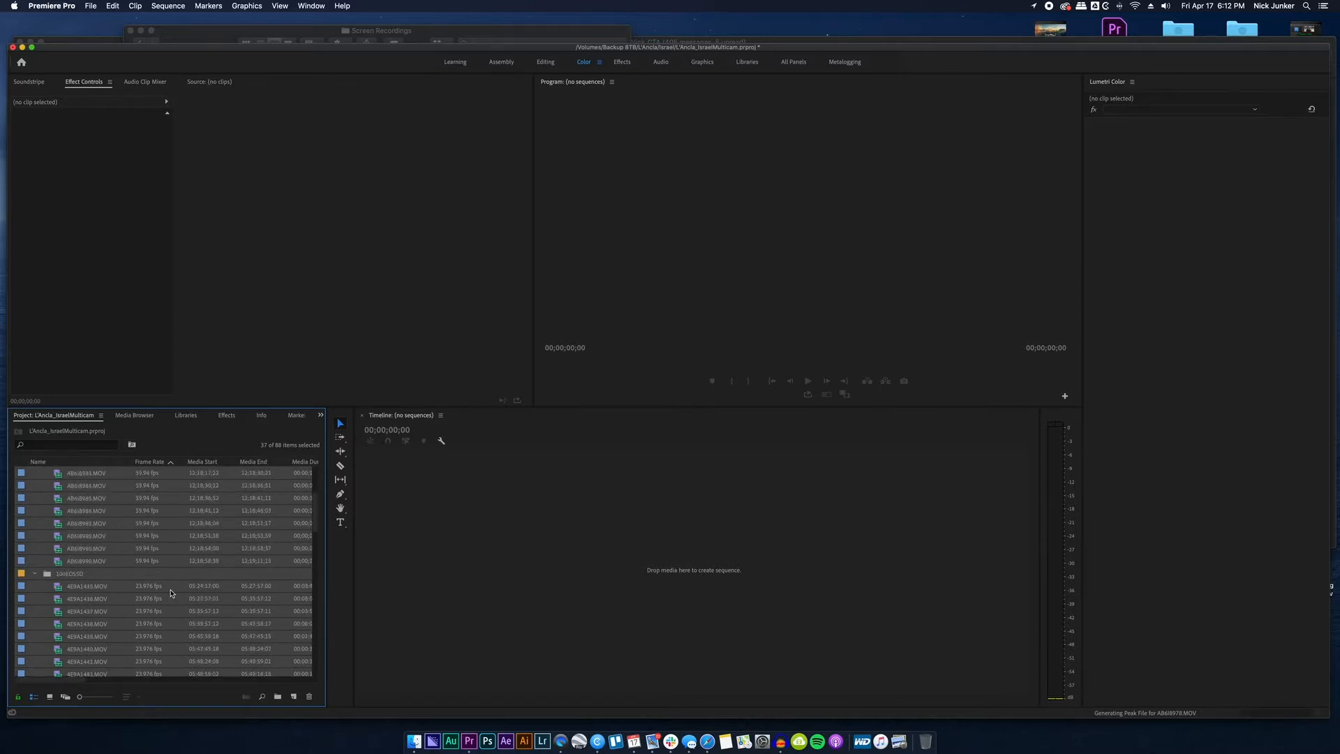
super+click(81, 575)
scroll(87, 582, up, 2)
scroll(90, 588, up, 1)
super+click(90, 598)
super+click(91, 585)
super+click(94, 573)
super+click(96, 562)
super+click(96, 549)
super+click(97, 536)
super+click(98, 523)
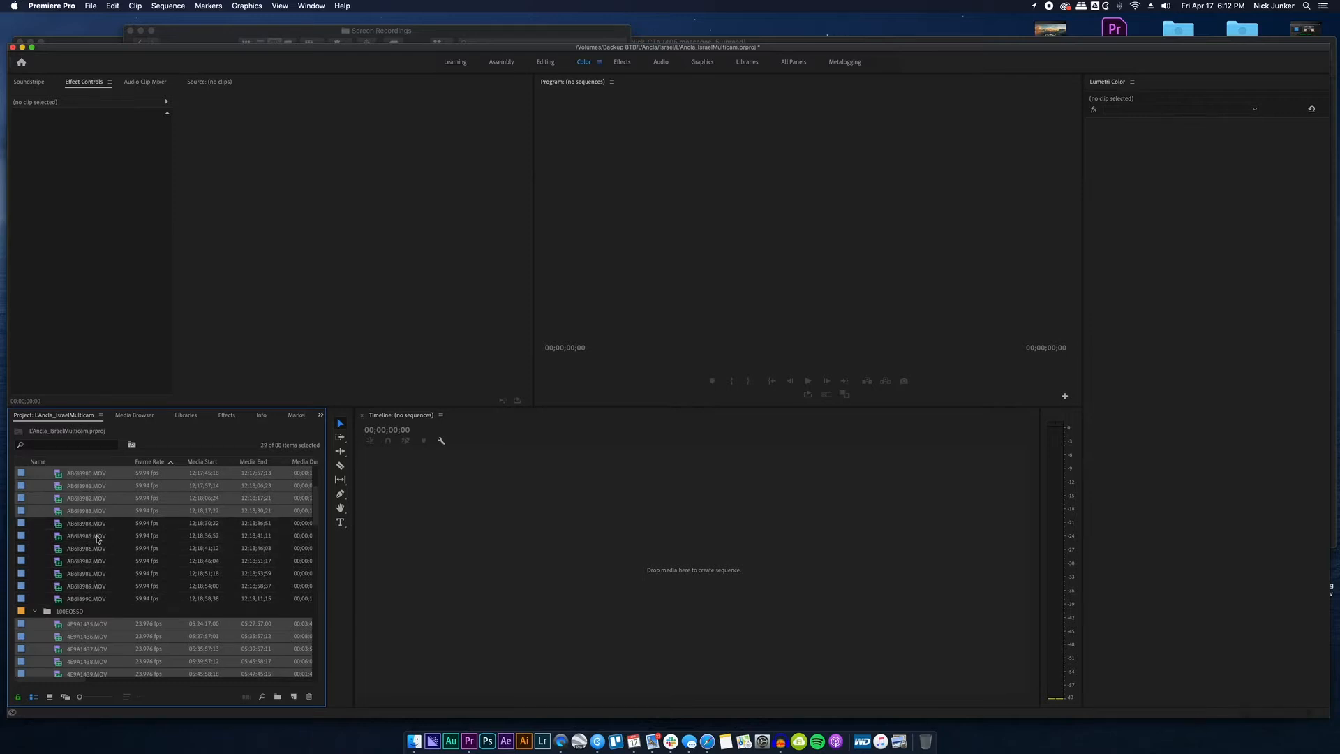
scroll(96, 549, up, 3)
scroll(96, 550, up, 1)
super+click(92, 562)
super+click(95, 548)
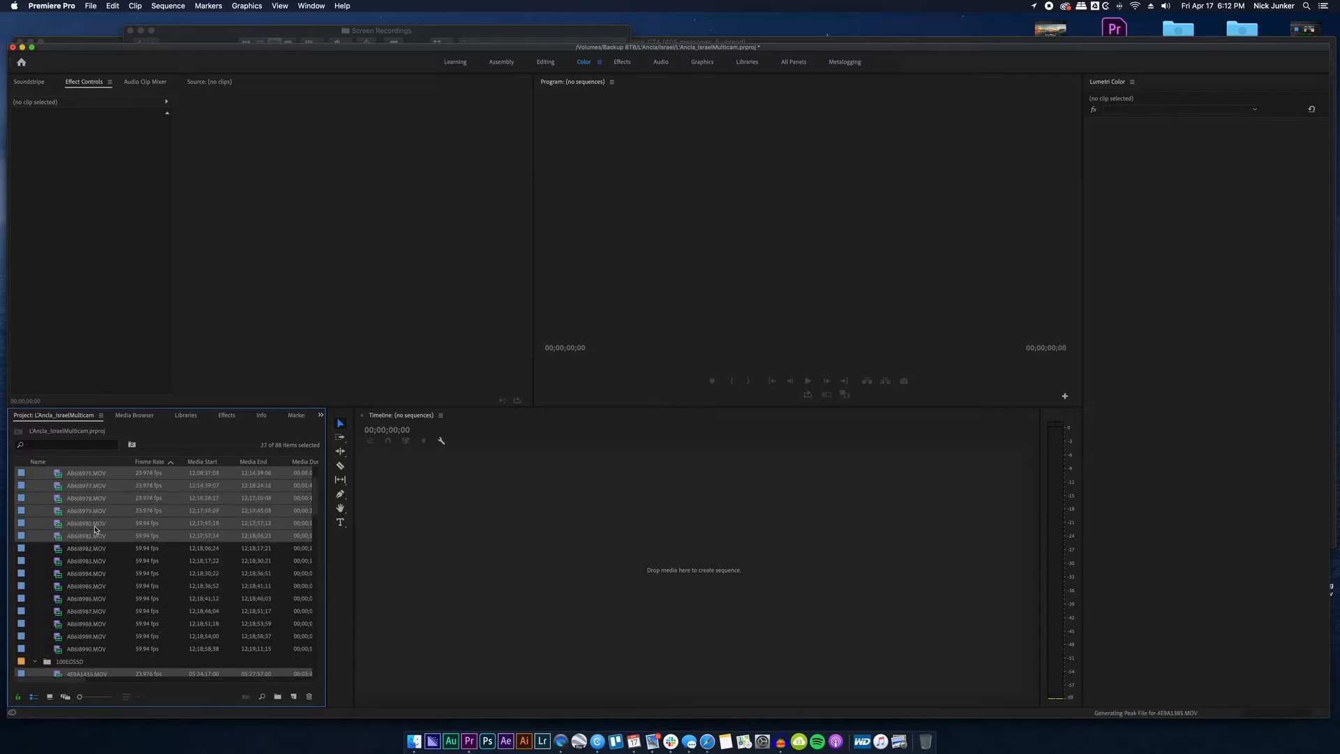
super+click(95, 524)
super+click(94, 536)
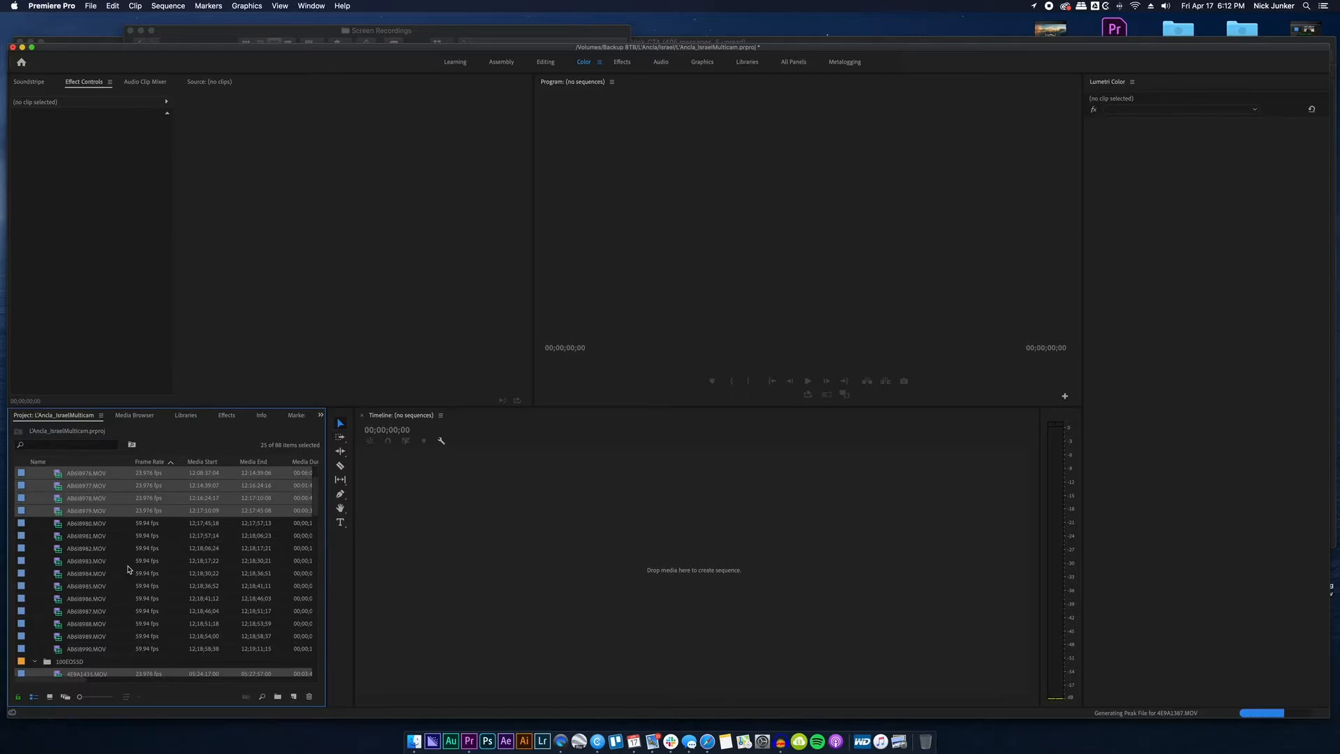
- Review the selected clips and start a multi-camera source sequence from them, named IsraelMulticam
scroll(128, 569, up, 3)
scroll(127, 600, down, 10)
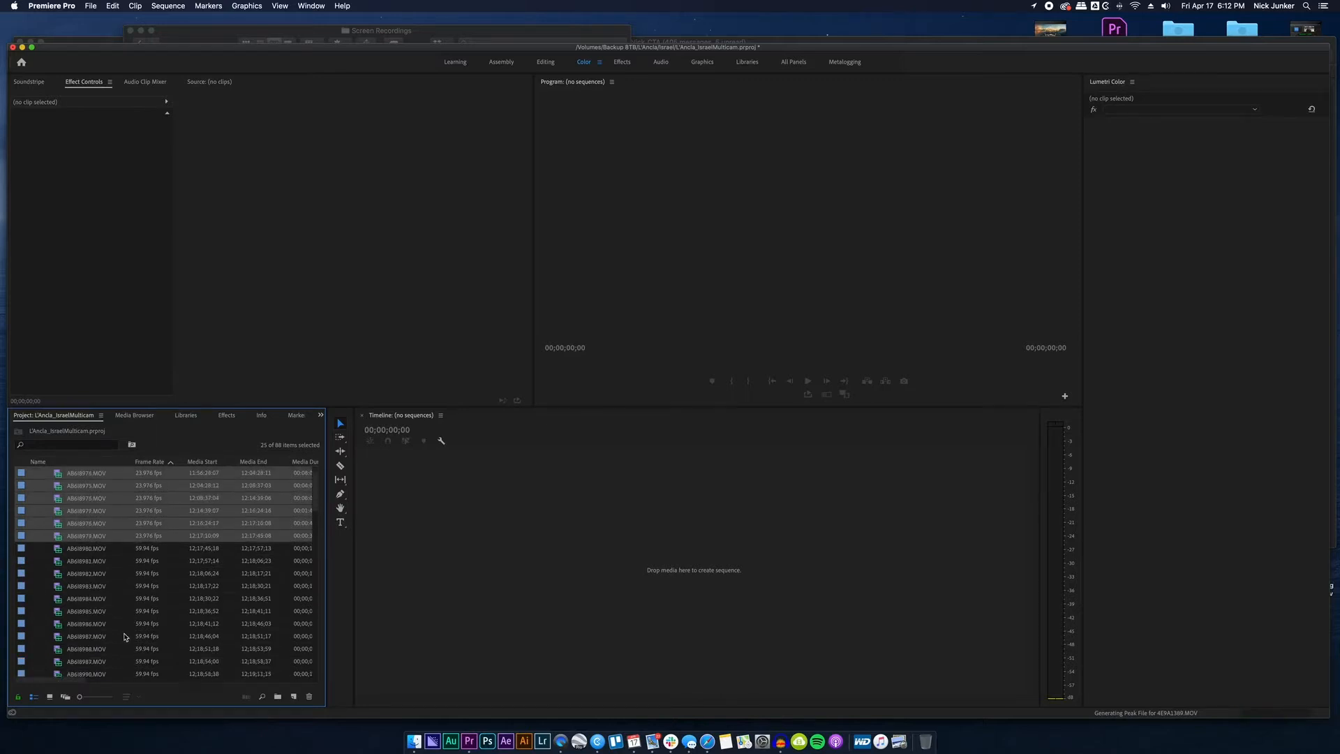
scroll(143, 571, up, 10)
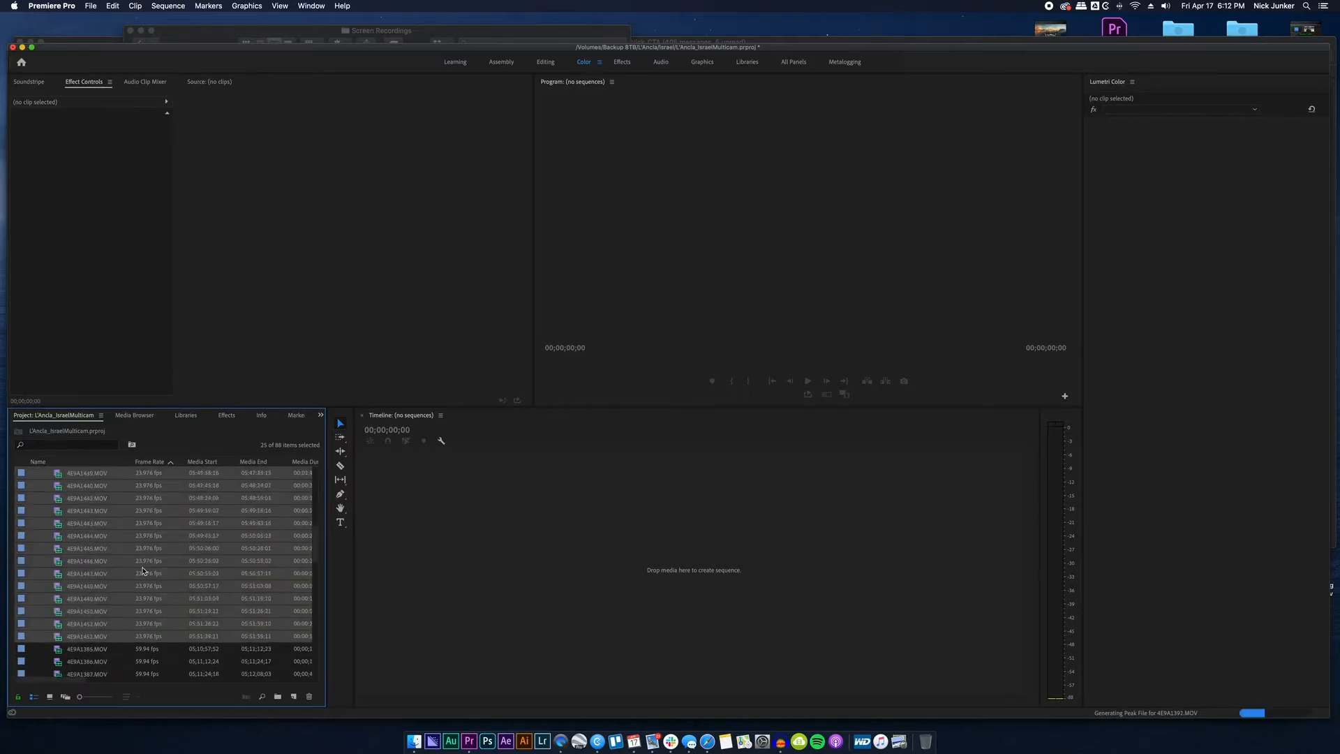
scroll(142, 571, up, 10)
right_click(105, 571)
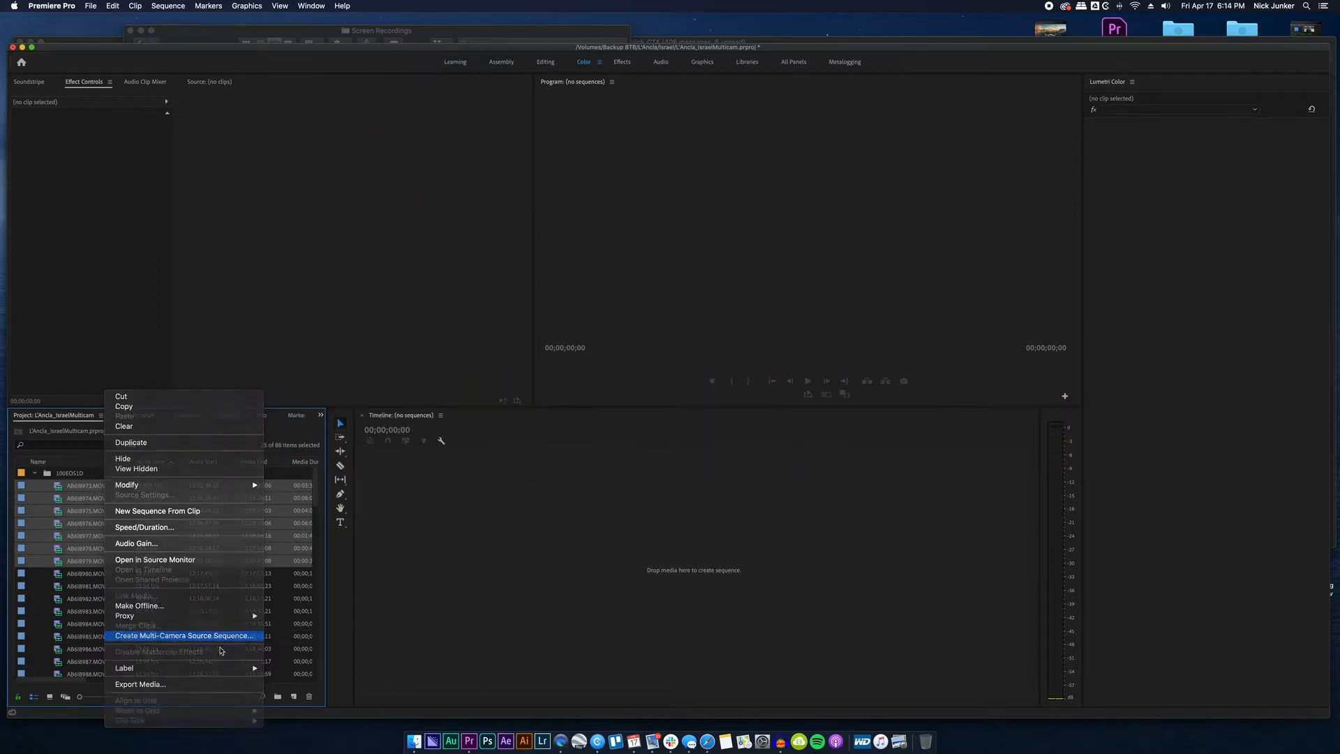
click(171, 635)
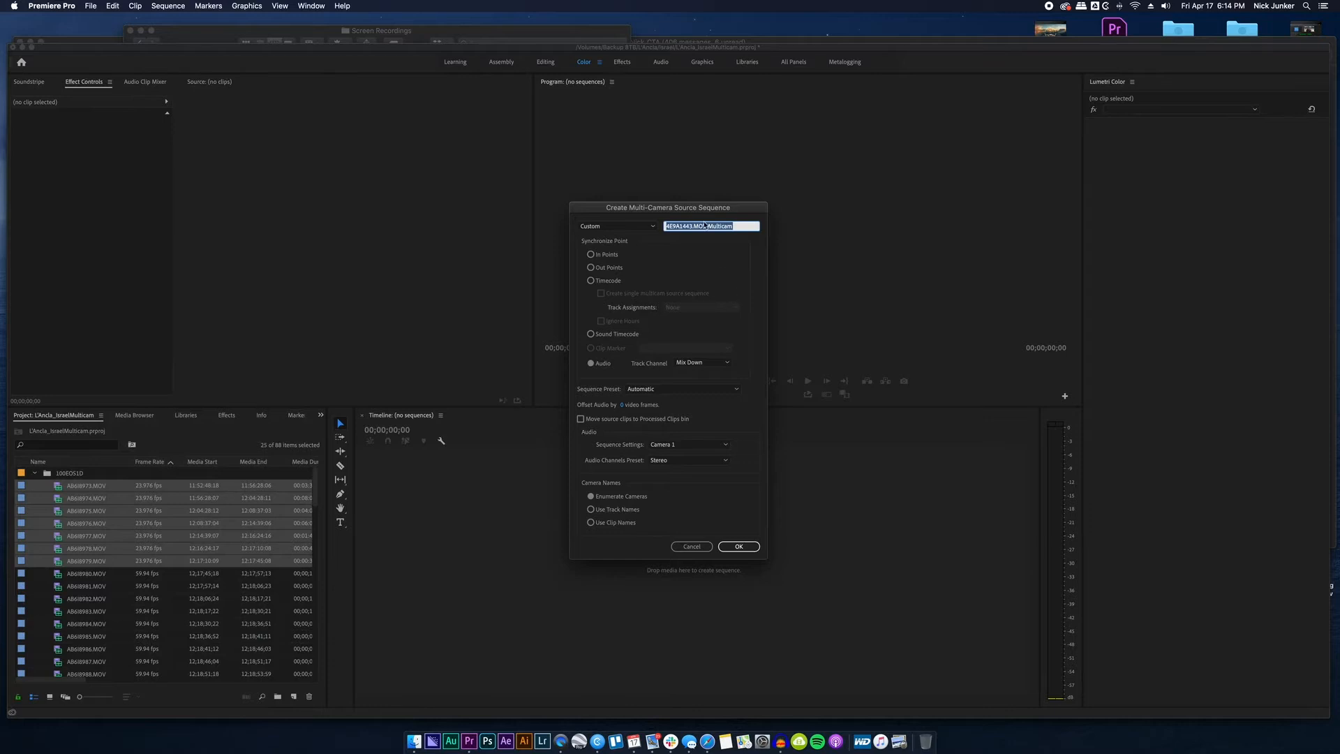
text(IsraelMulticam)
- Create the multi-camera sequences synchronized by audio, with Track Channel set to Mix Down and Sequence Preset to Automatic
click(704, 363)
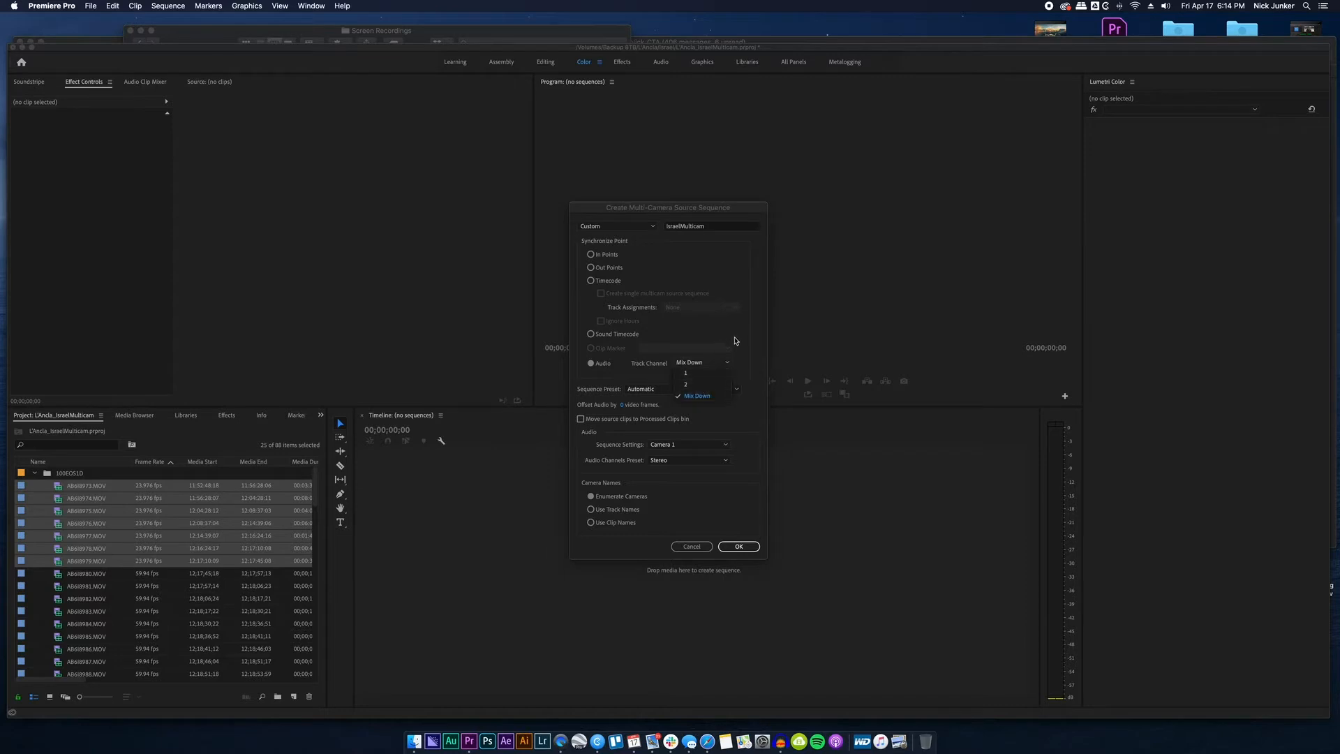
click(714, 396)
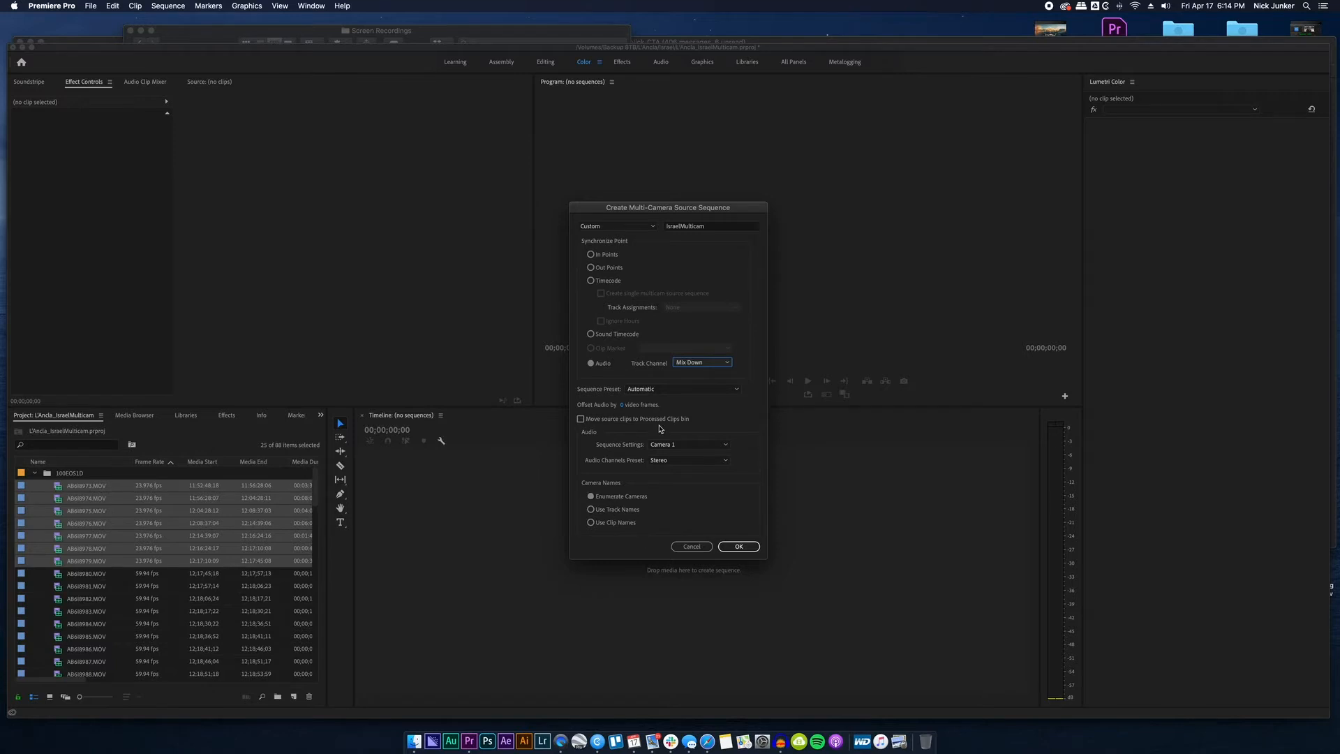
click(670, 390)
click(671, 396)
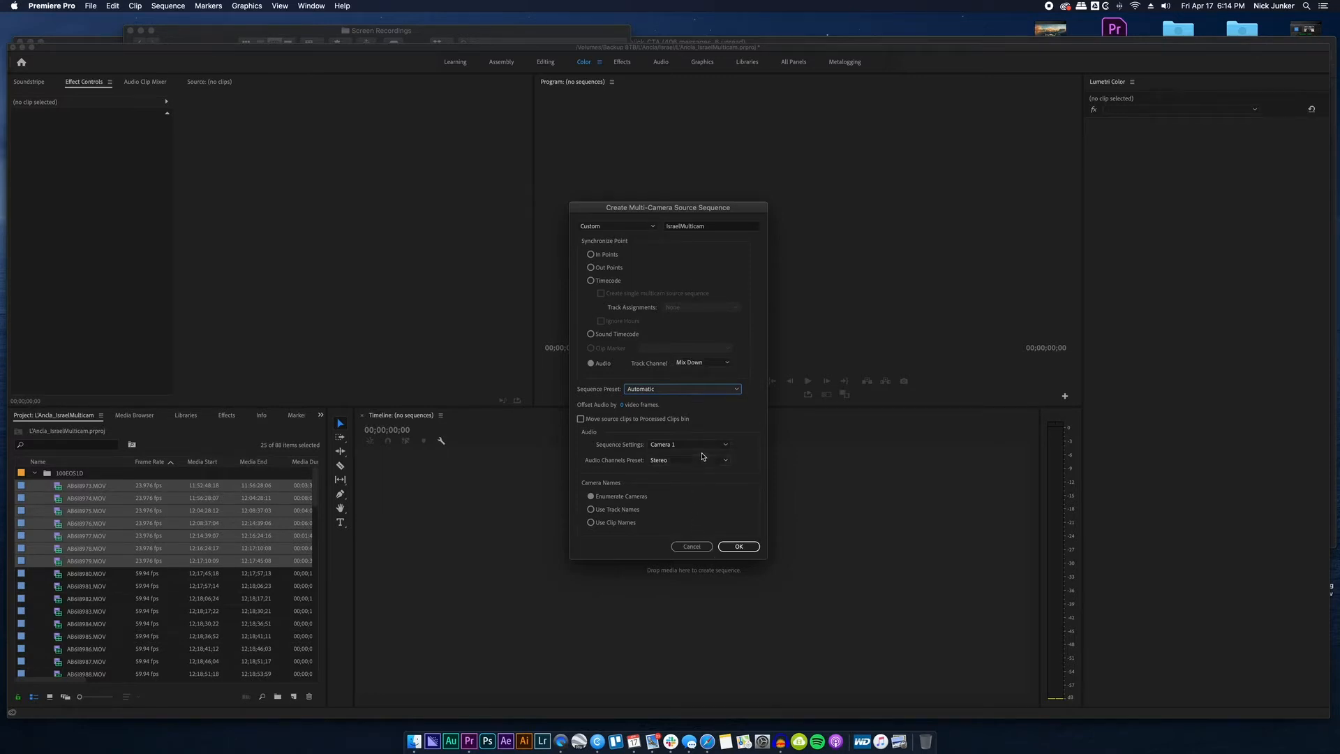
click(738, 546)
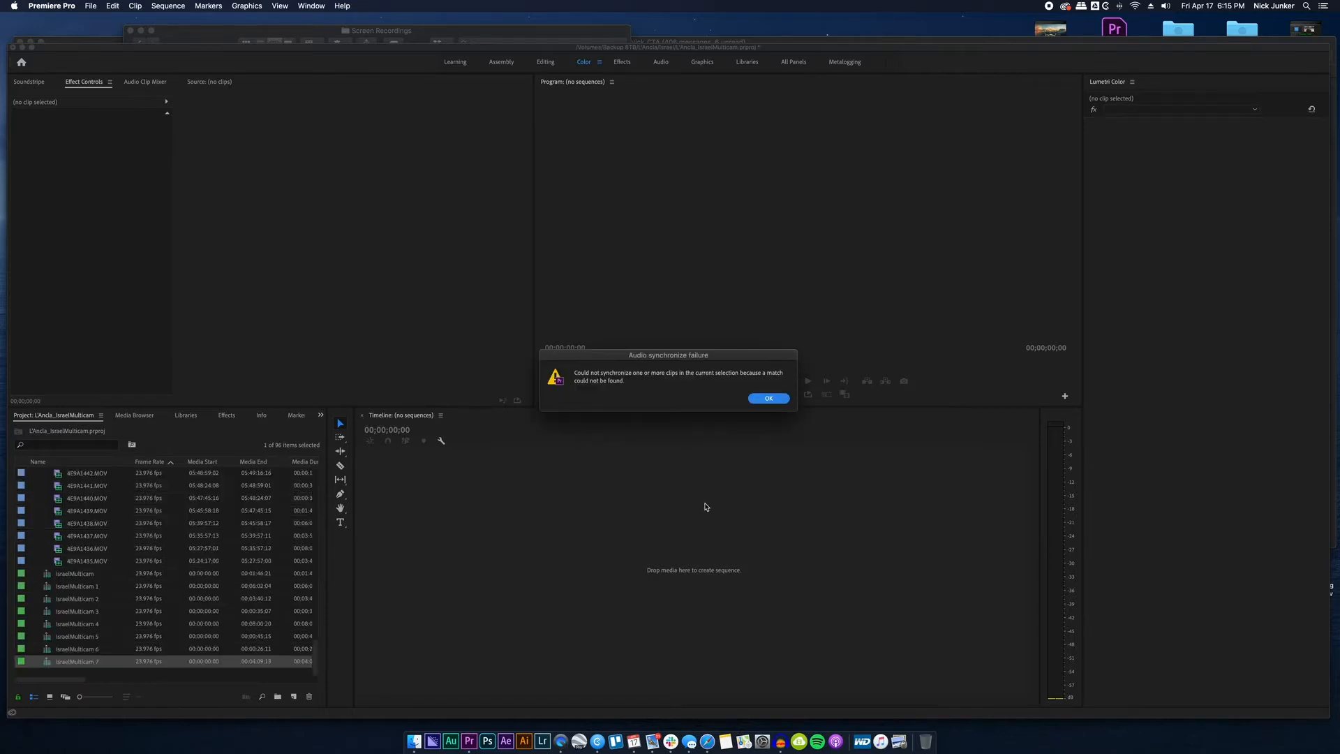
click(767, 398)
- Load the first IsraelMulticam sequence in the source monitor and move the playhead to about 00:00:30
scroll(198, 560, up, 15)
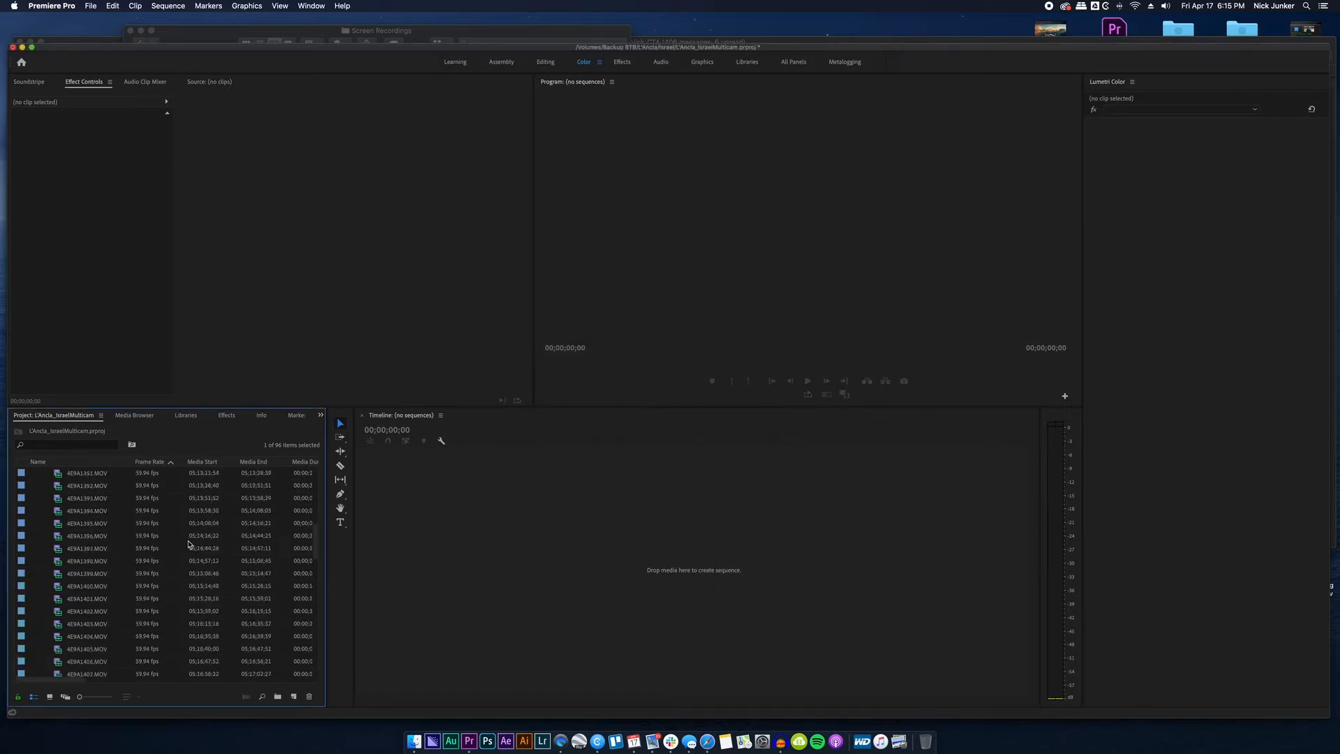
scroll(187, 544, down, 15)
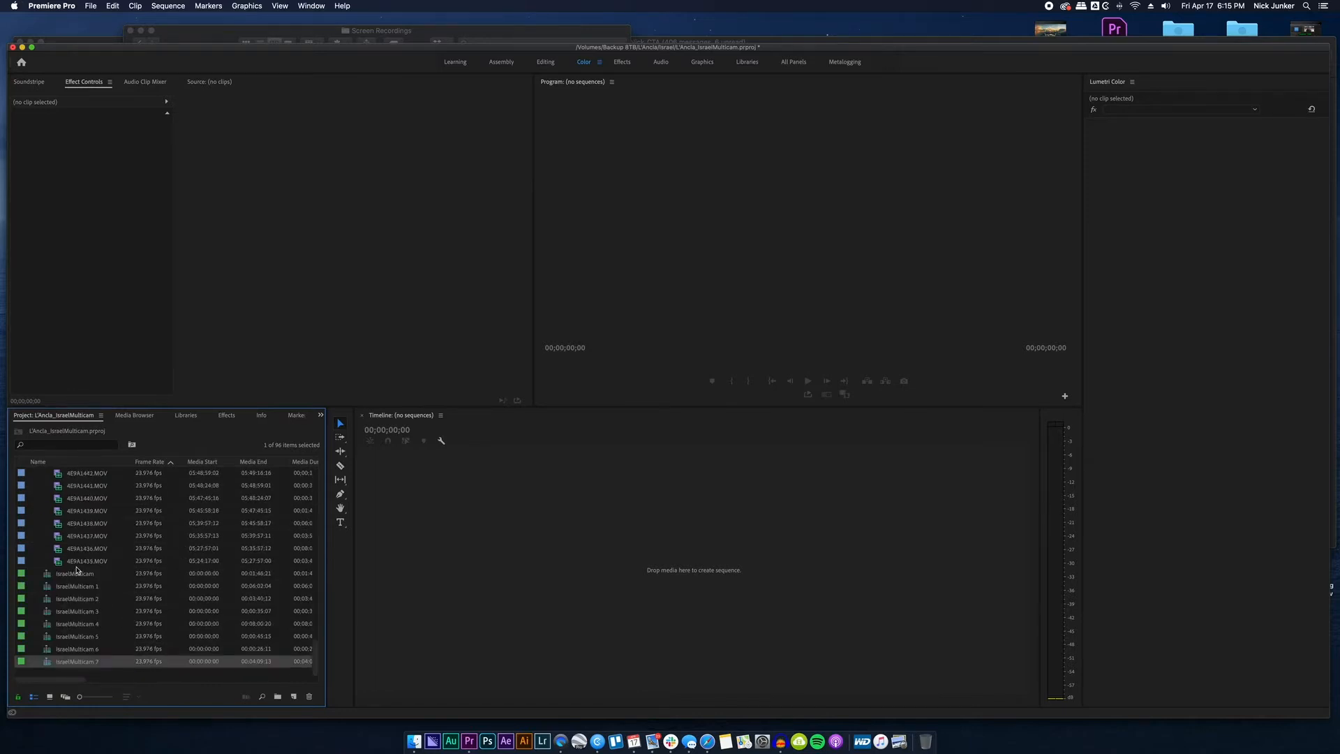
click(77, 573)
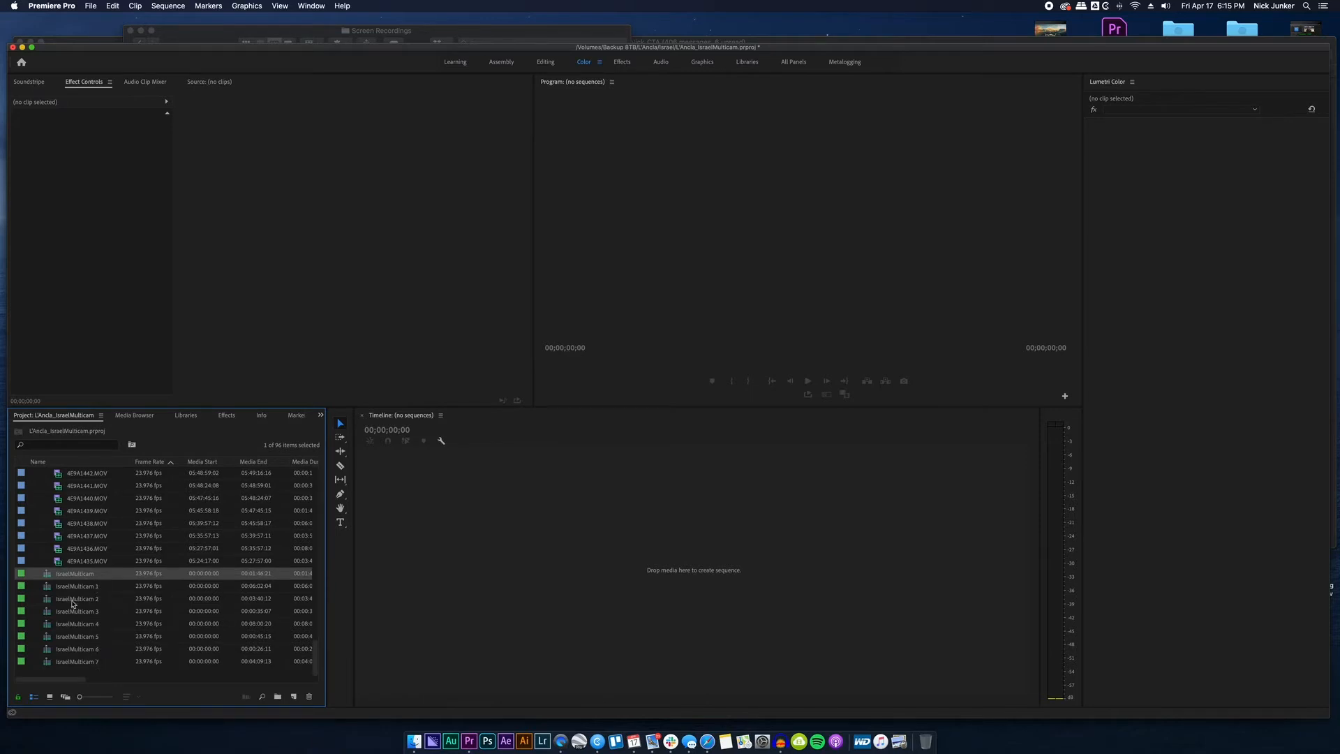
double_click(51, 574)
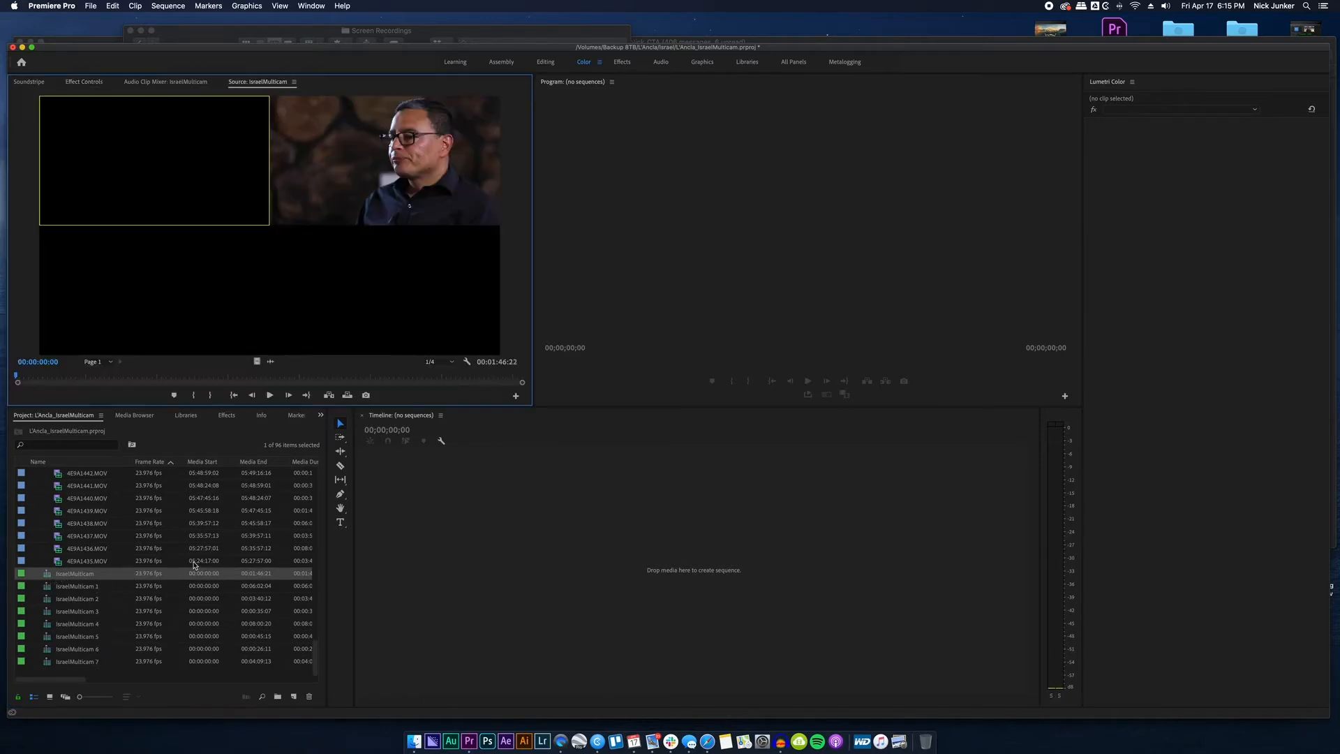
drag(16, 379, 159, 381)
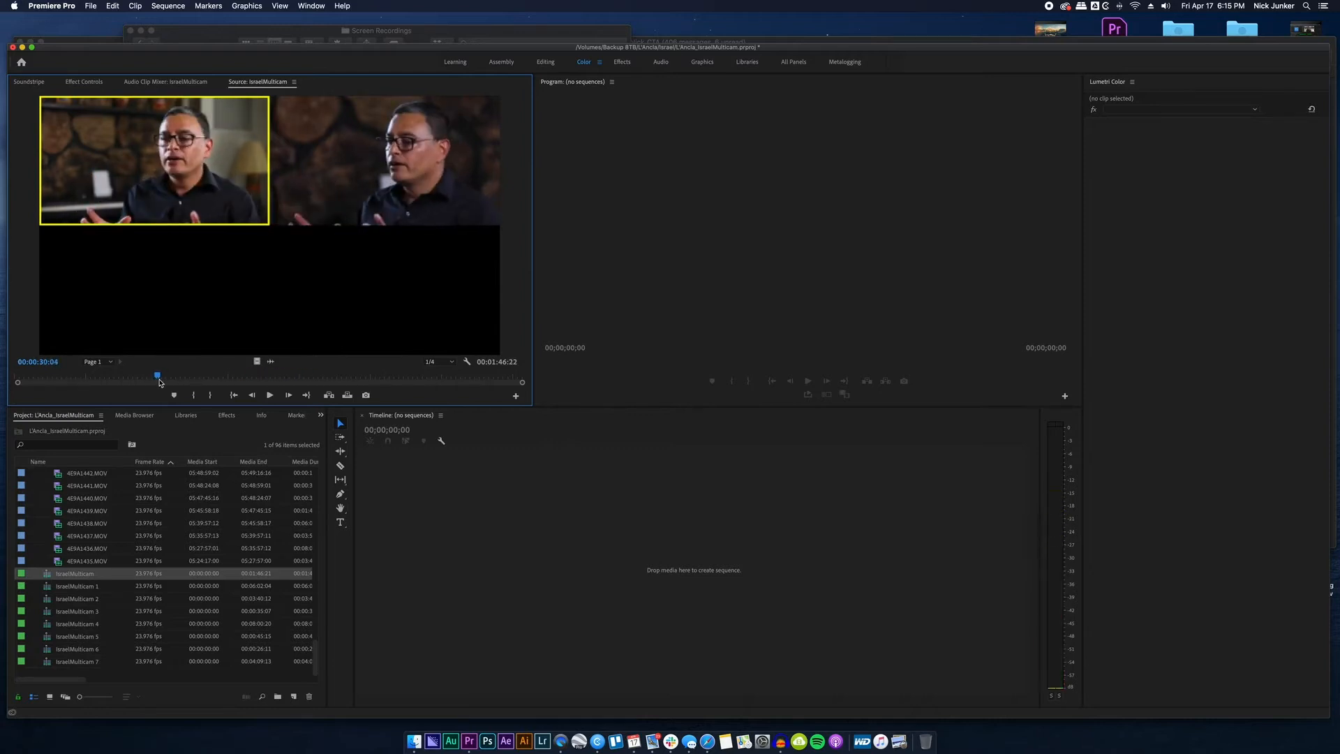
- Play the multi-camera source, switching back and forth between cameras 1 and 2, and stop playback on camera 2
key(space)
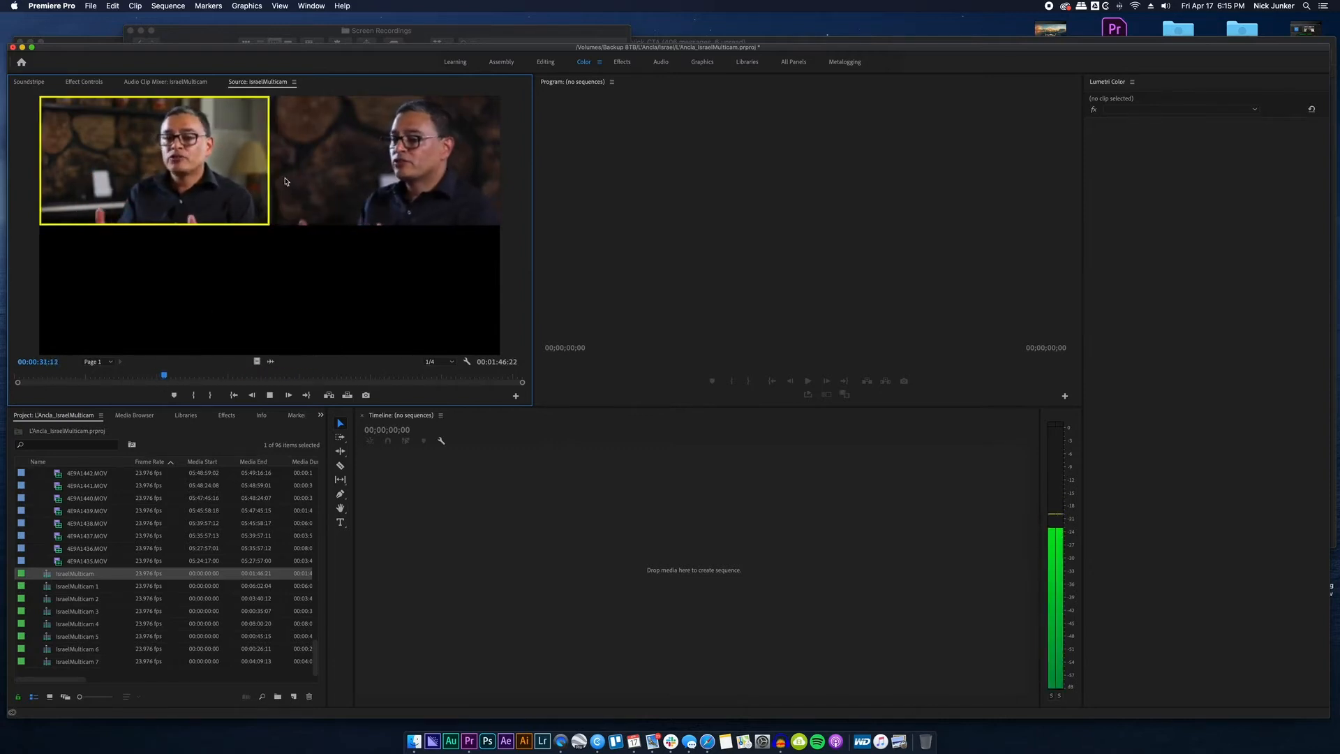
key(2)
key(1)
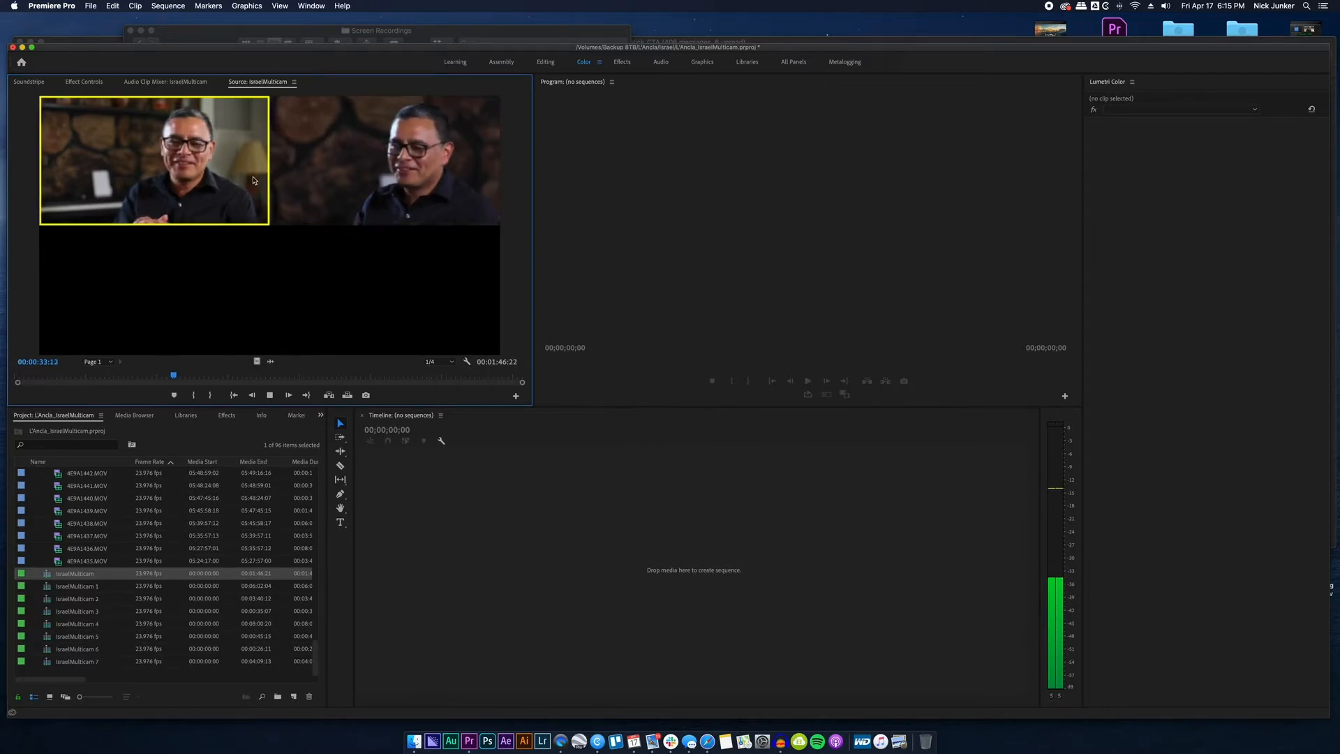
key(2)
key(1)
key(2)
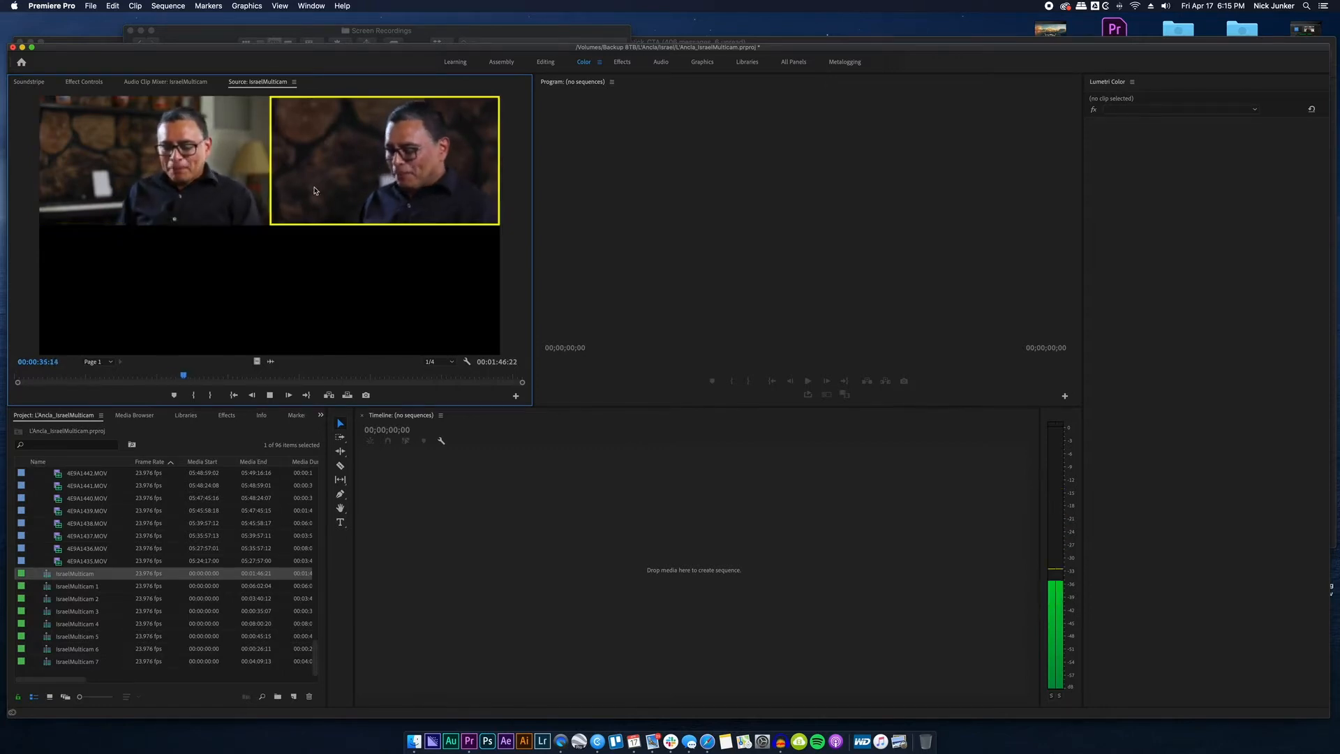
click(269, 395)
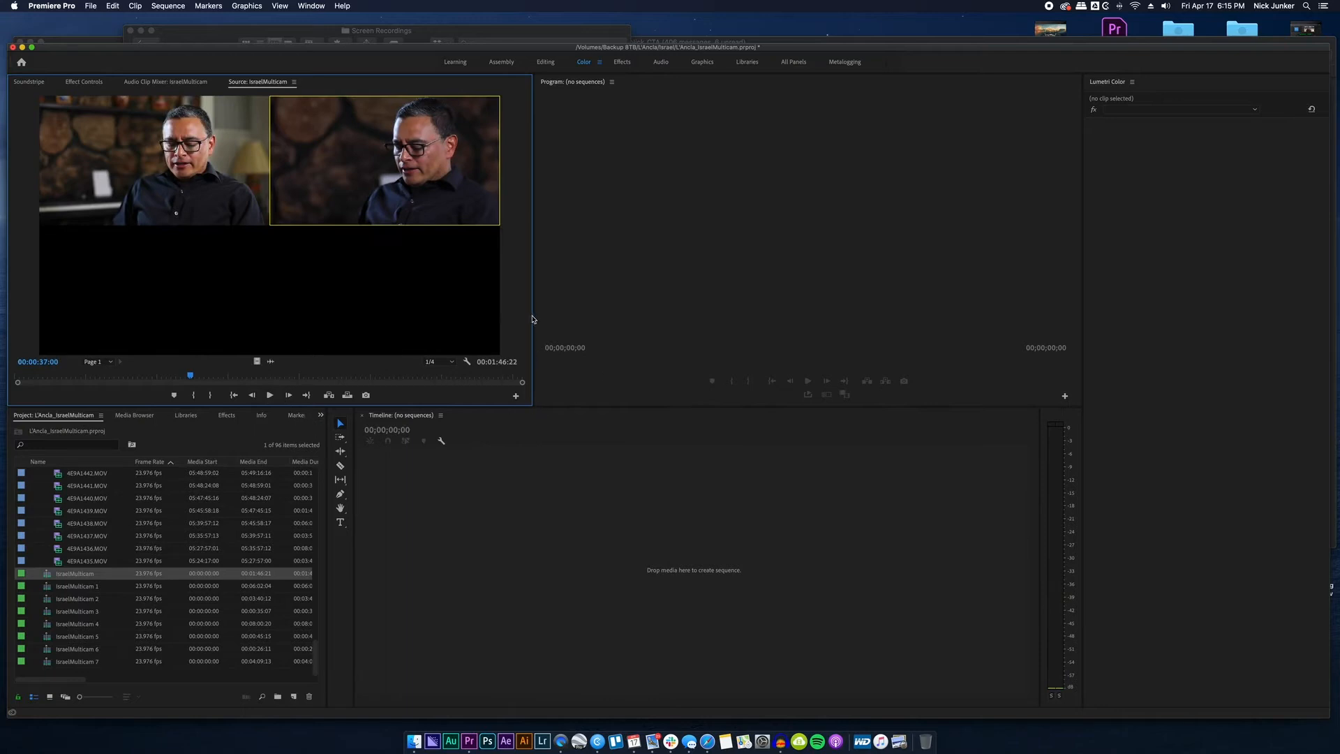
- Narrow the source monitor to enlarge the program monitor, and open the first IsraelMulticam sequence in the timeline
drag(530, 316, 452, 316)
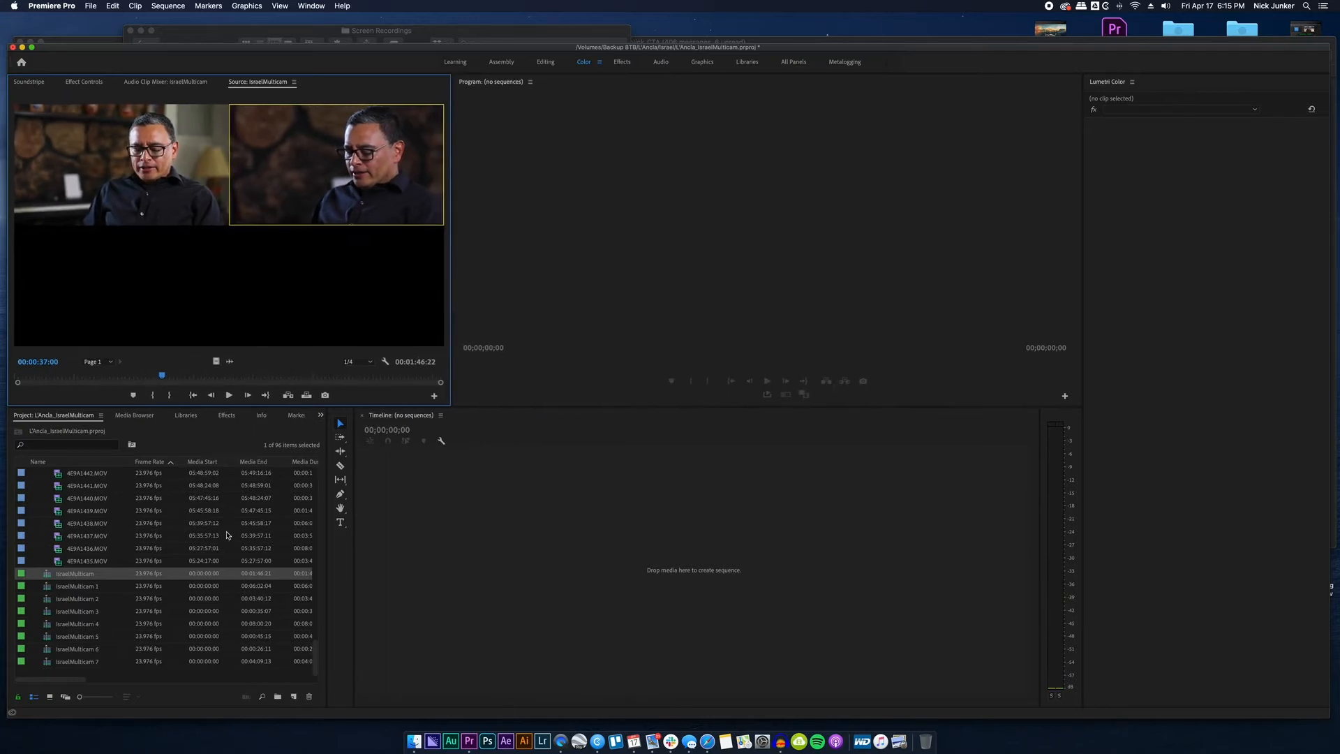
right_click(46, 575)
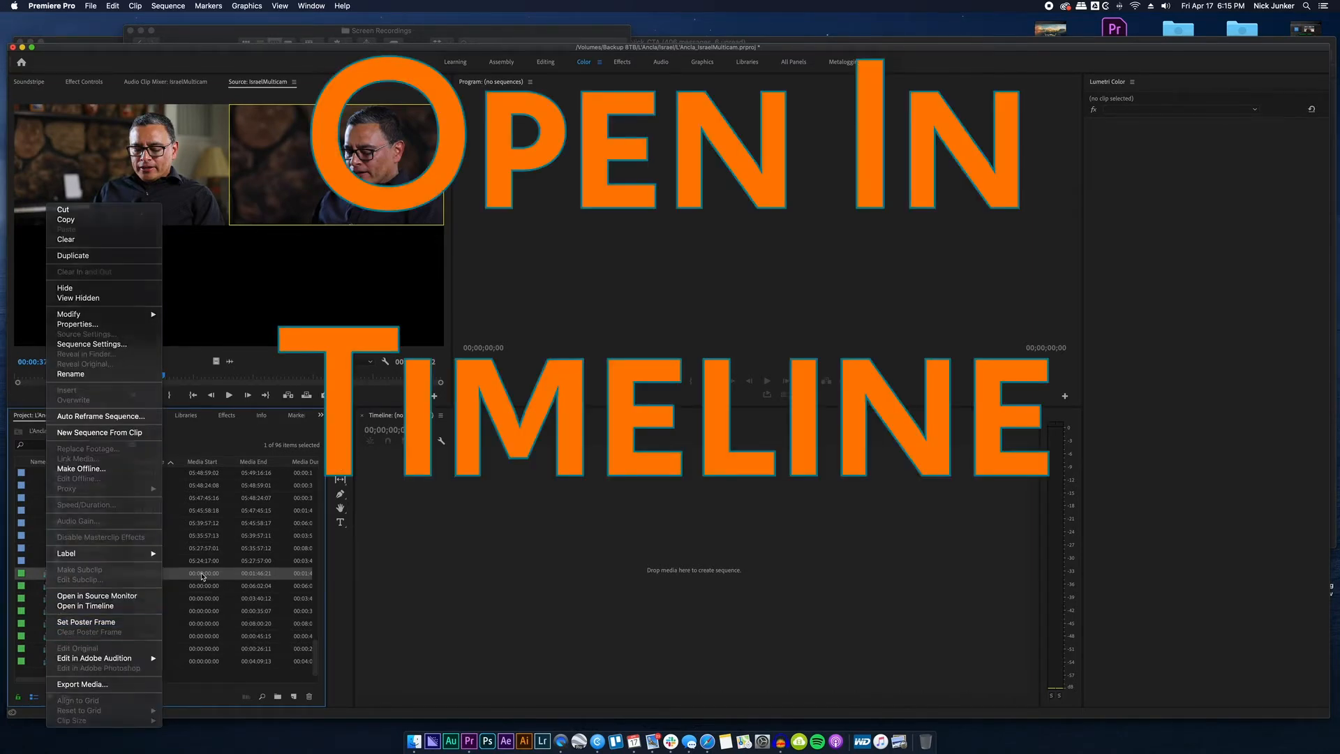
click(85, 605)
right_click(50, 578)
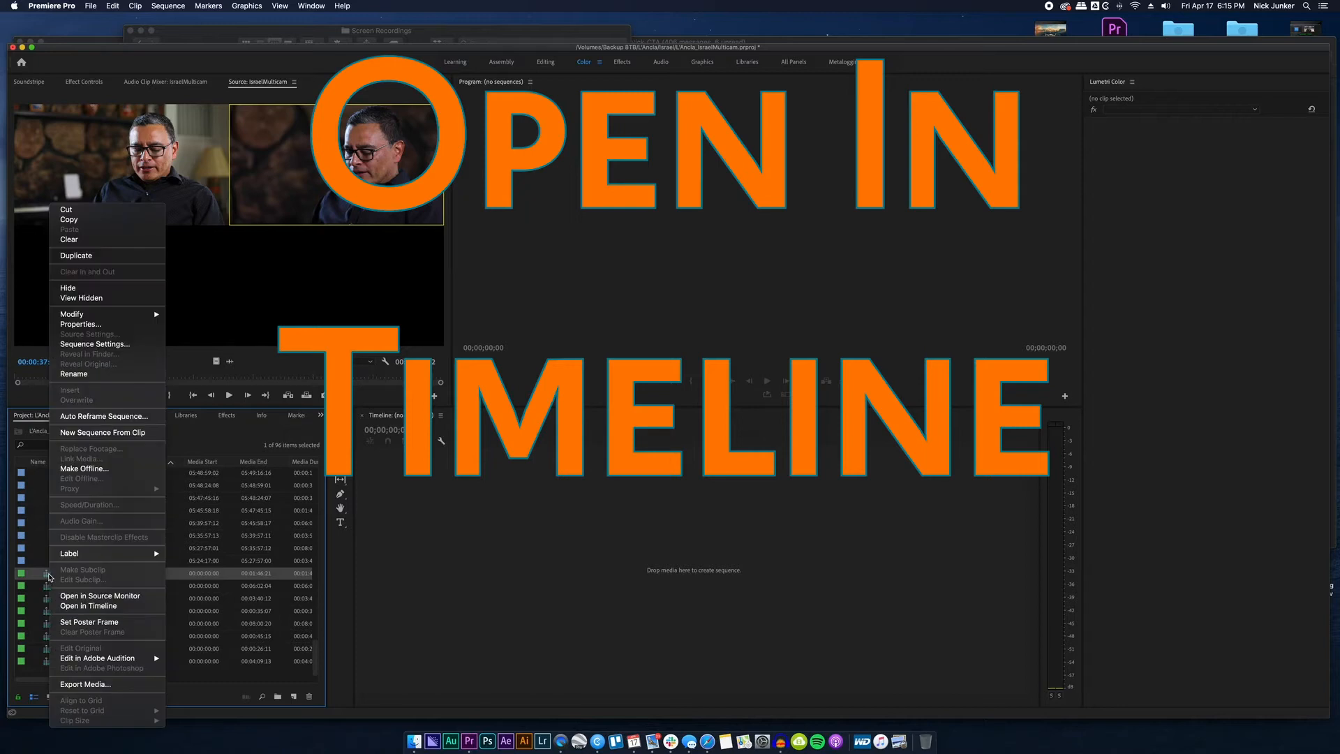
click(85, 605)
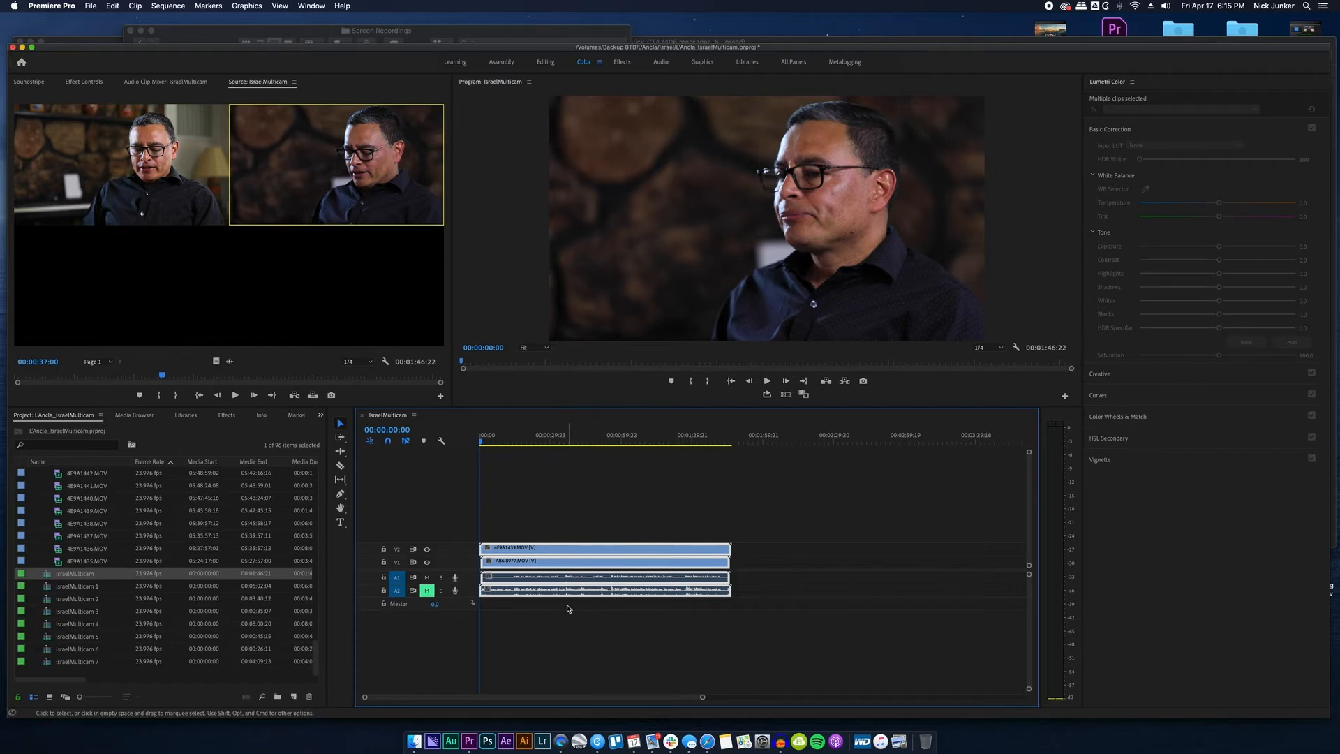
- Play the sequence and compare the two audio tracks by muting A1 instead of A2, ending with A2 muted again
key(space)
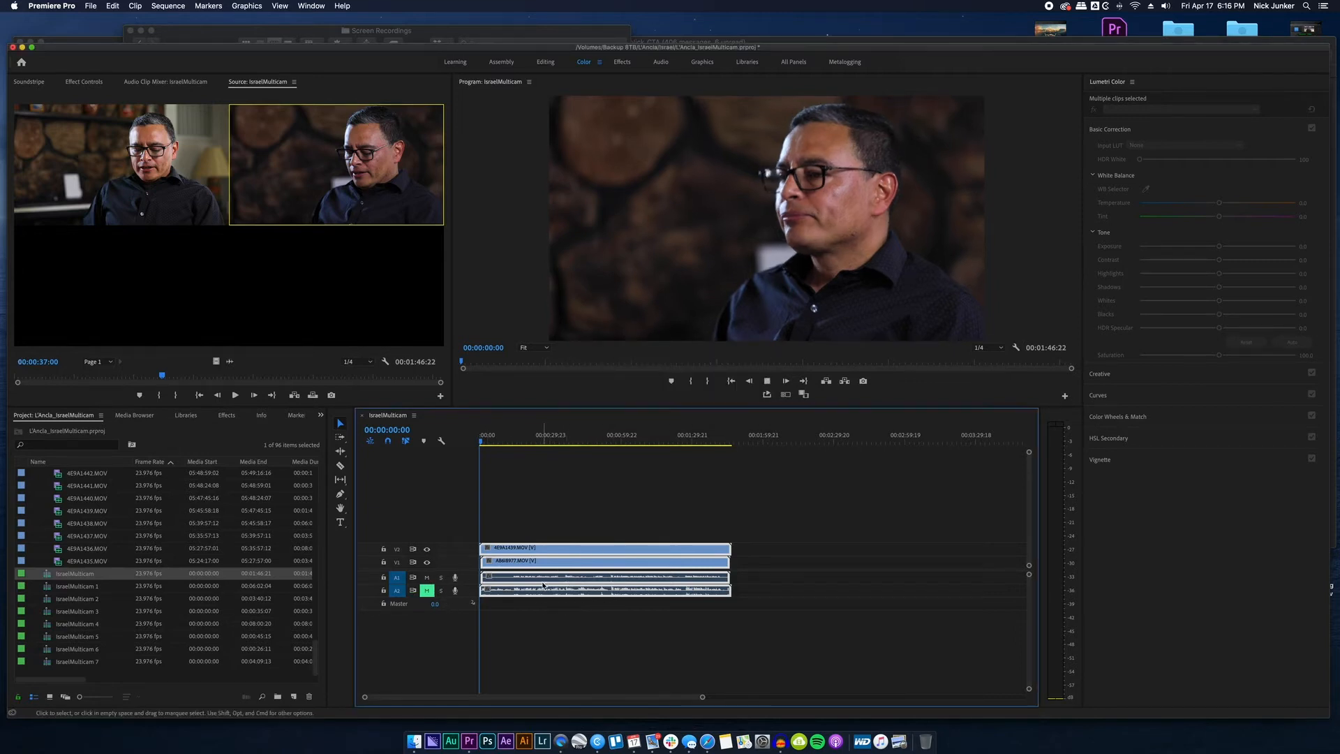
click(428, 590)
click(429, 579)
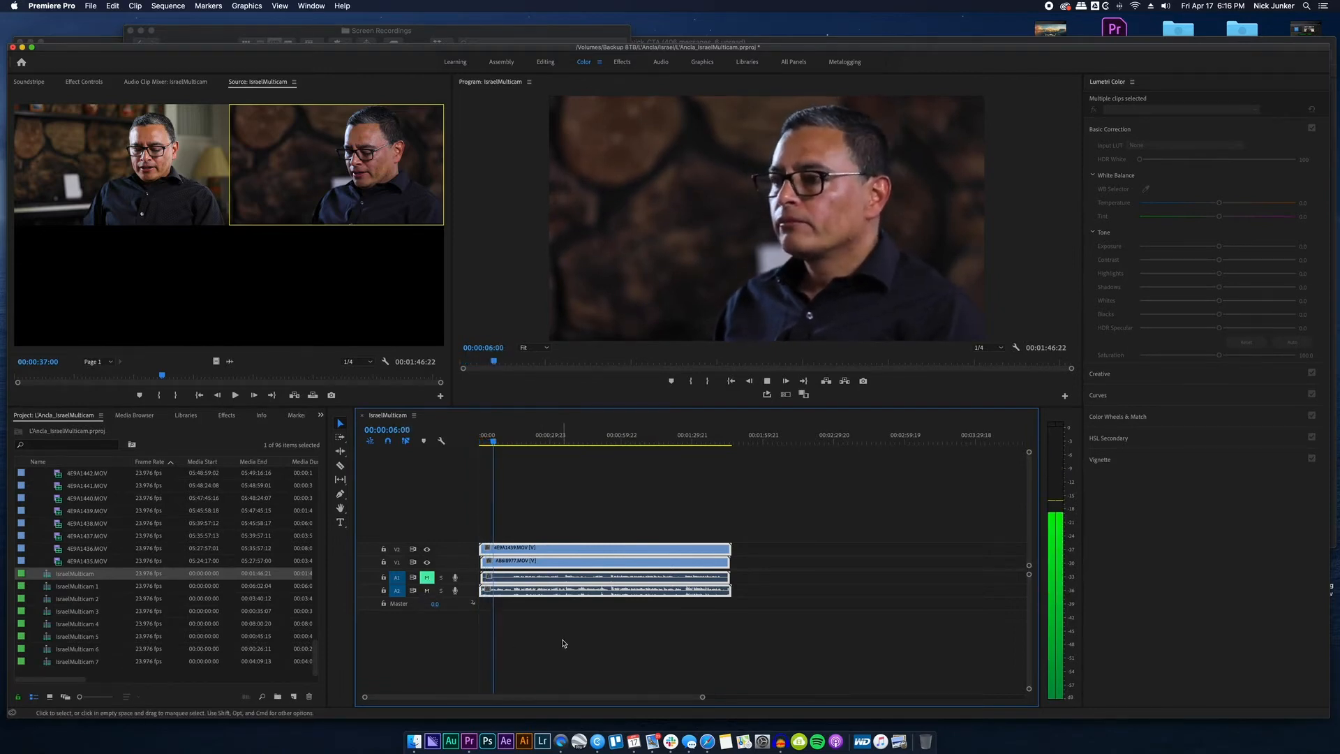
click(427, 577)
click(427, 591)
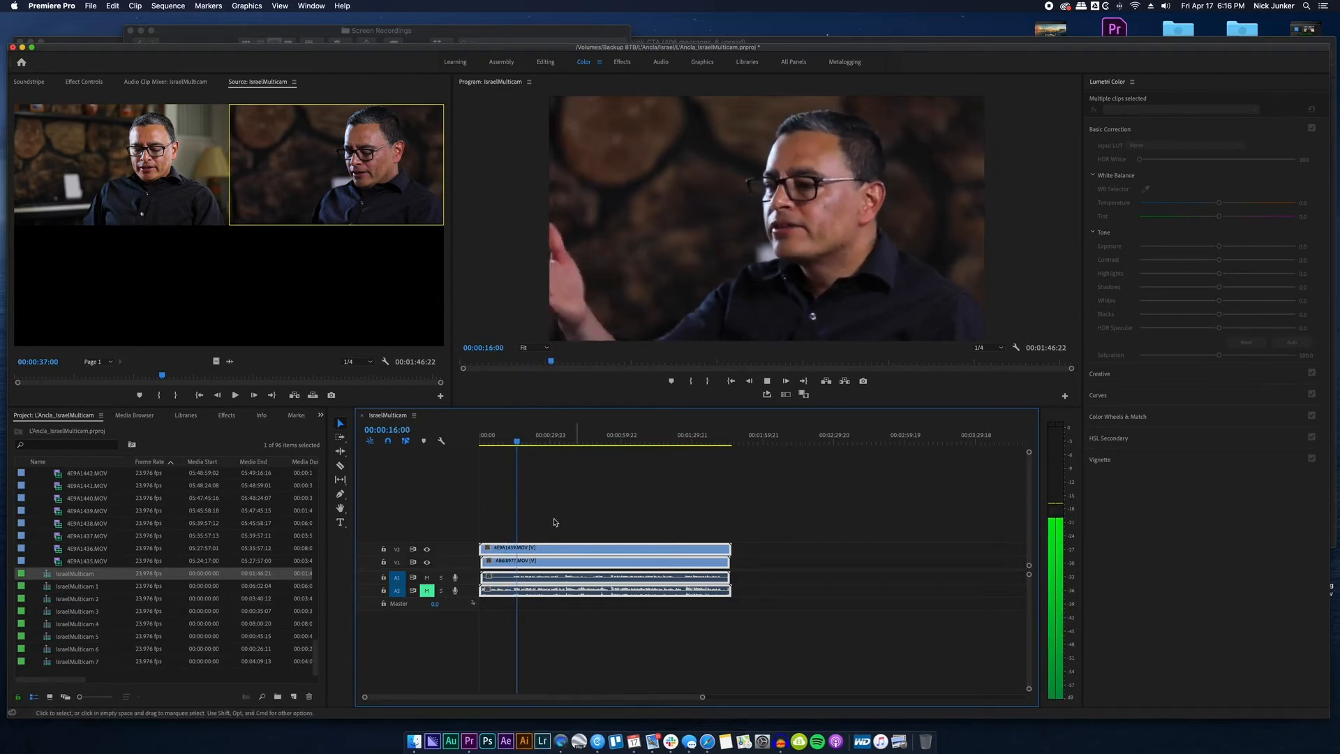
- Stop playback, create a new sequence from the first IsraelMulticam source, and append IsraelMulticam 1 directly after it
key(space)
drag(49, 577, 293, 696)
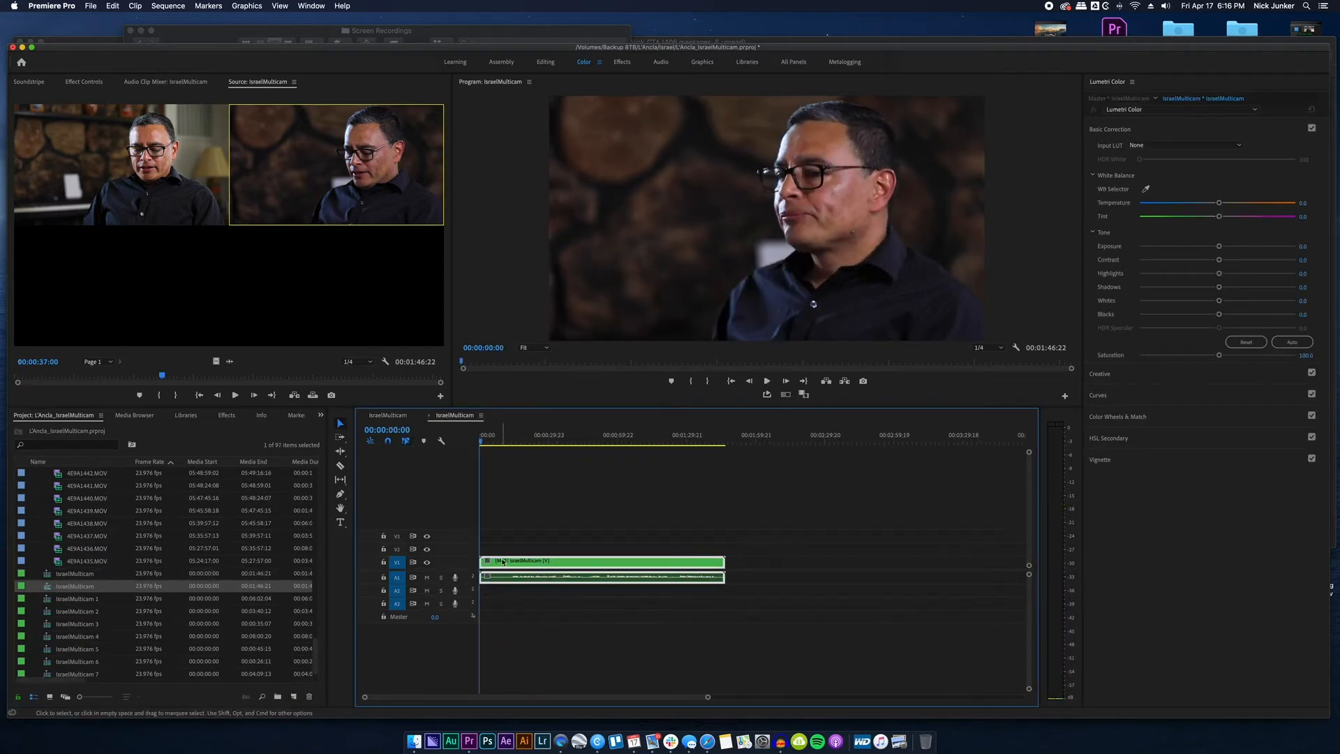
drag(85, 599, 734, 567)
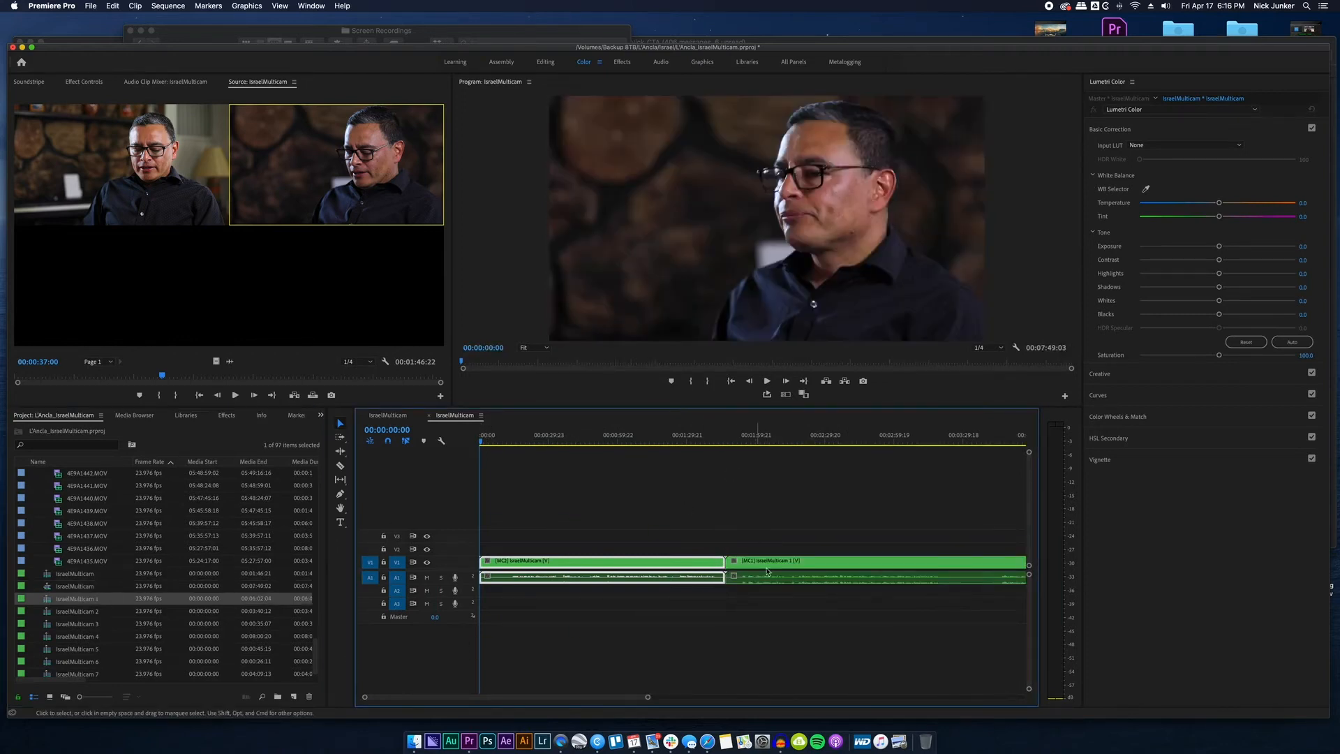
drag(586, 446, 555, 447)
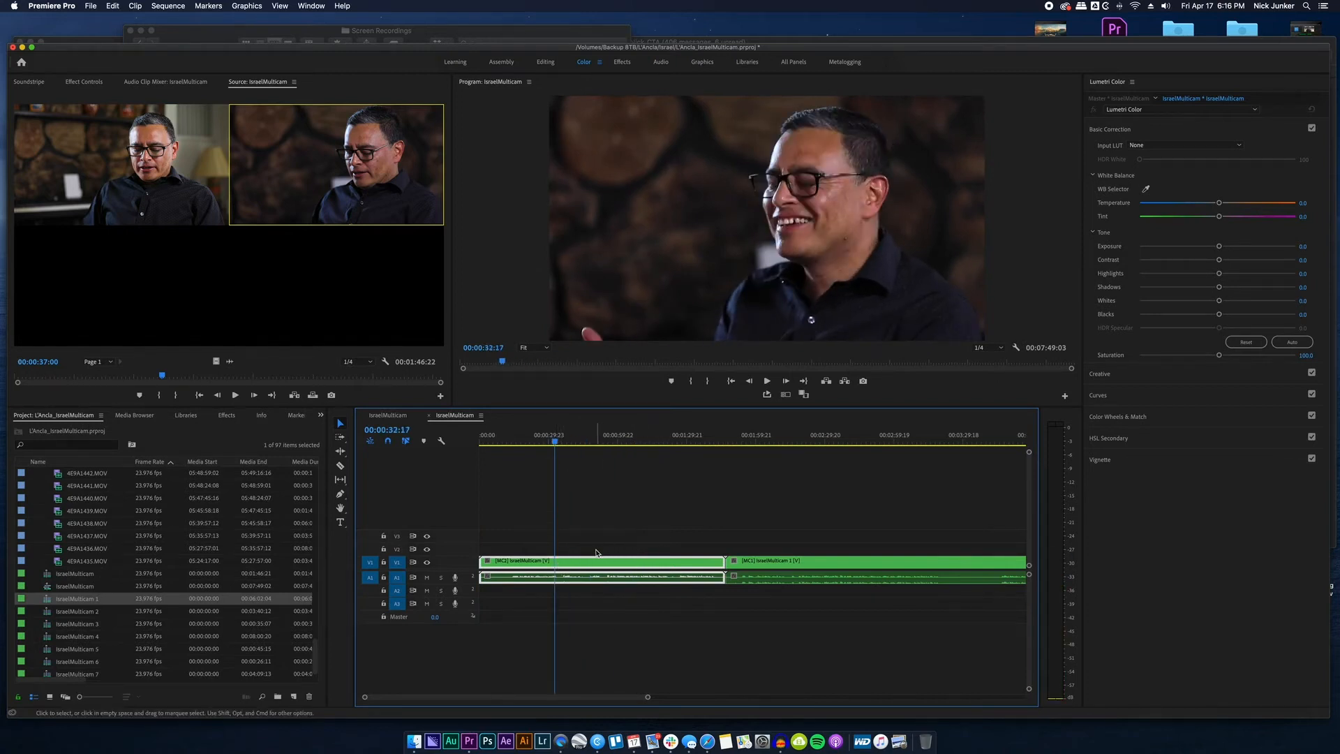
click(549, 439)
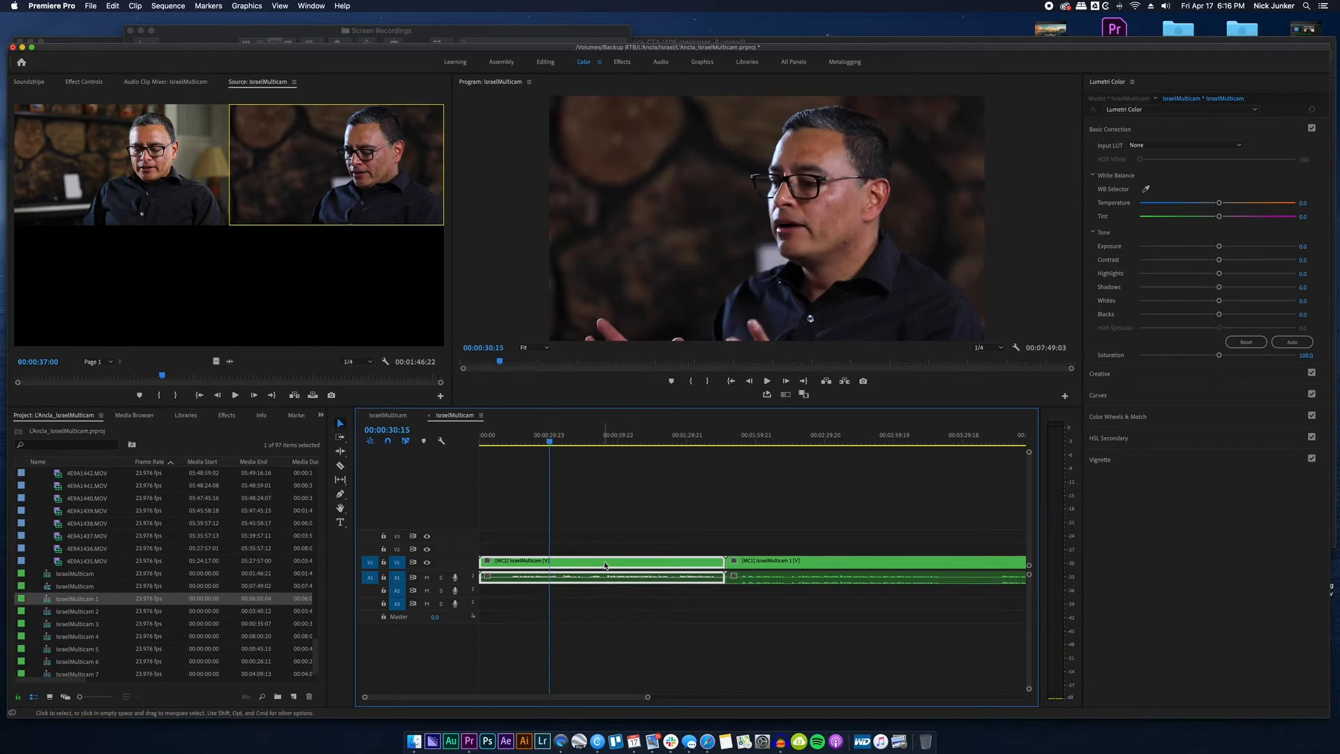
- Reveal the source of the second timeline clip in the project and open IsraelMulticam 1 in the timeline
click(780, 545)
click(790, 571)
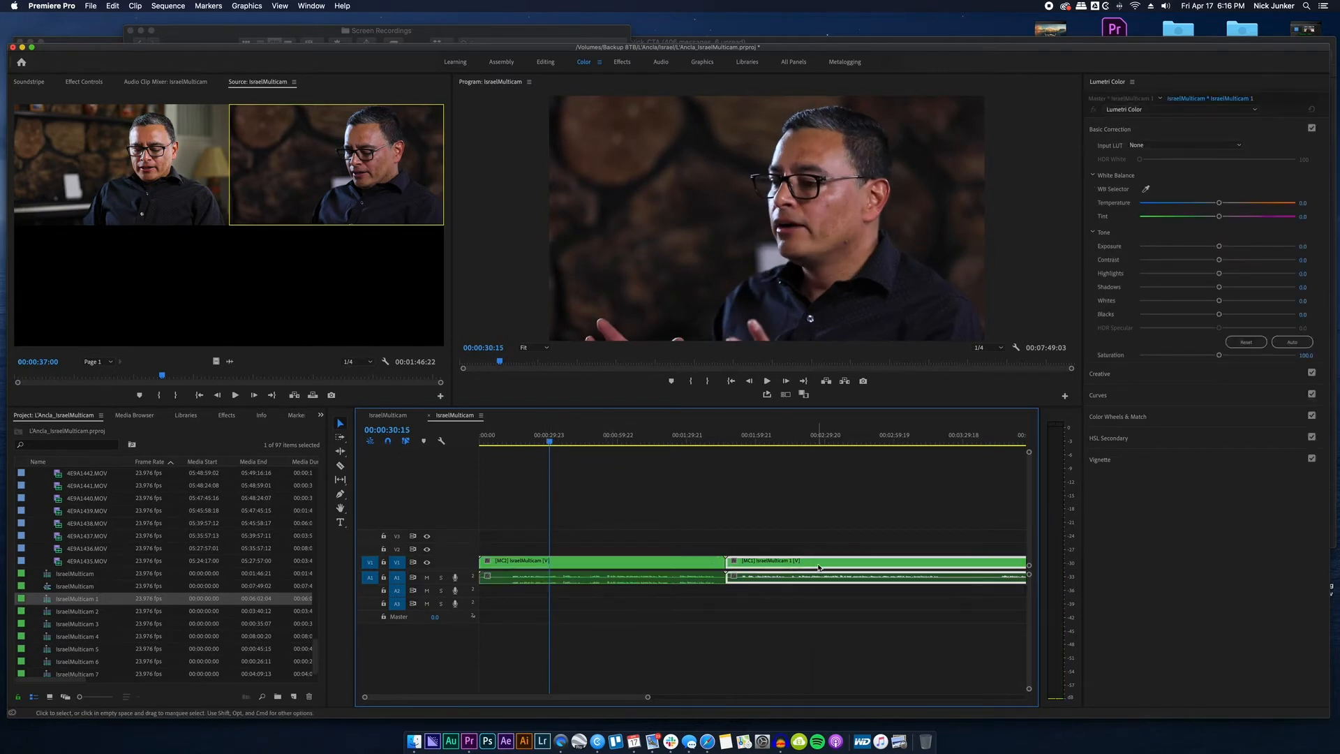
right_click(819, 567)
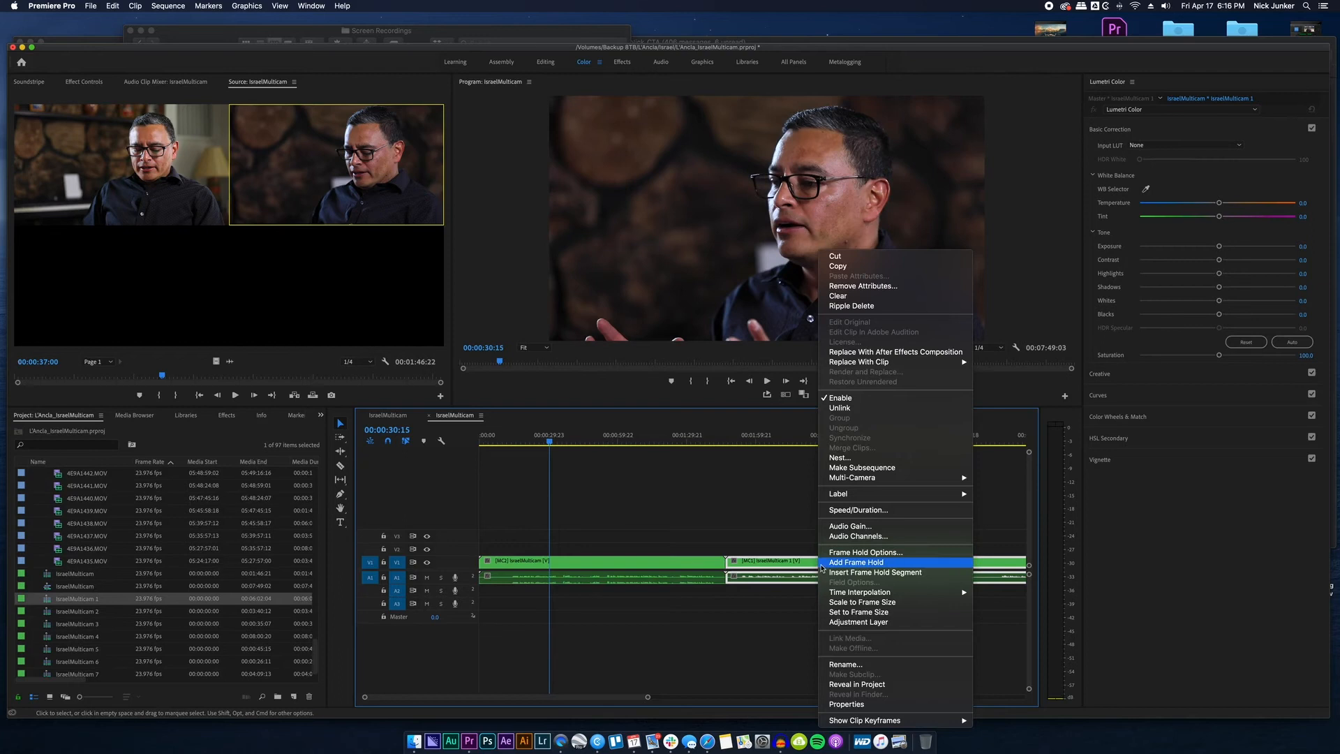
click(866, 686)
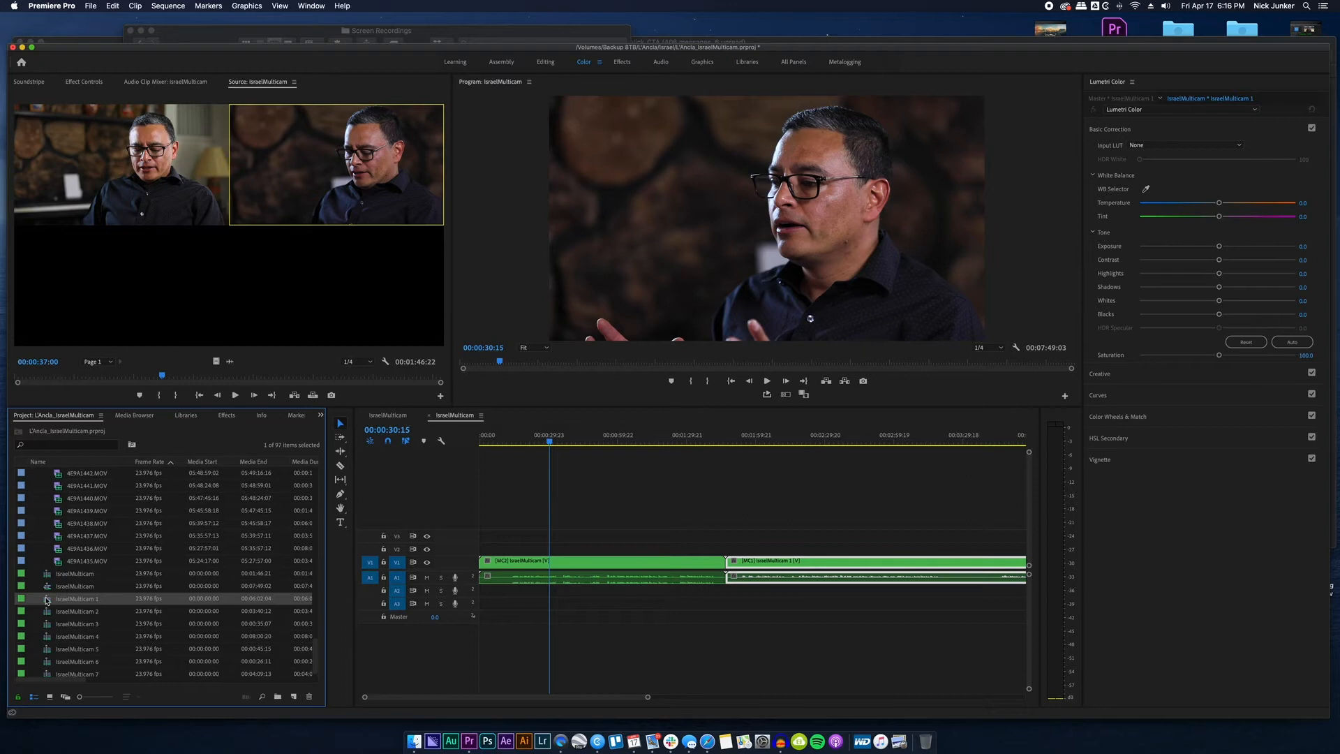
right_click(45, 601)
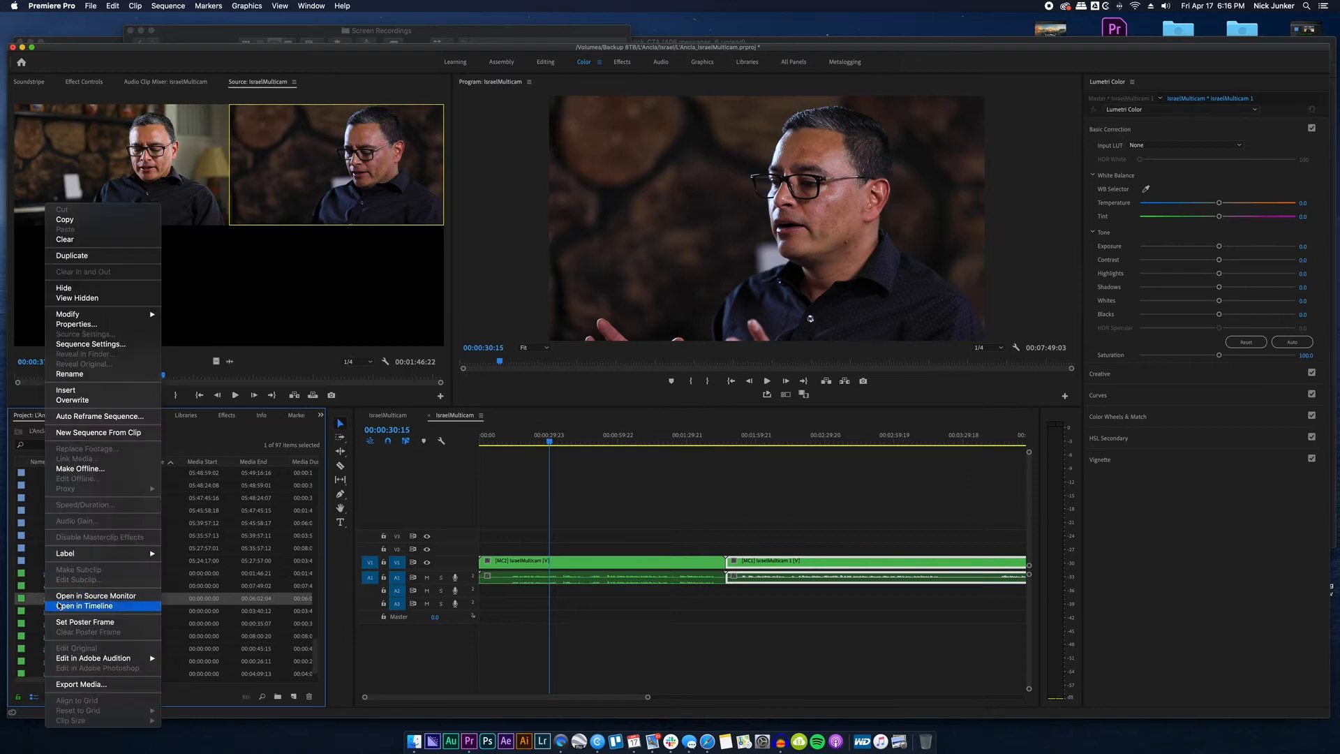
click(78, 606)
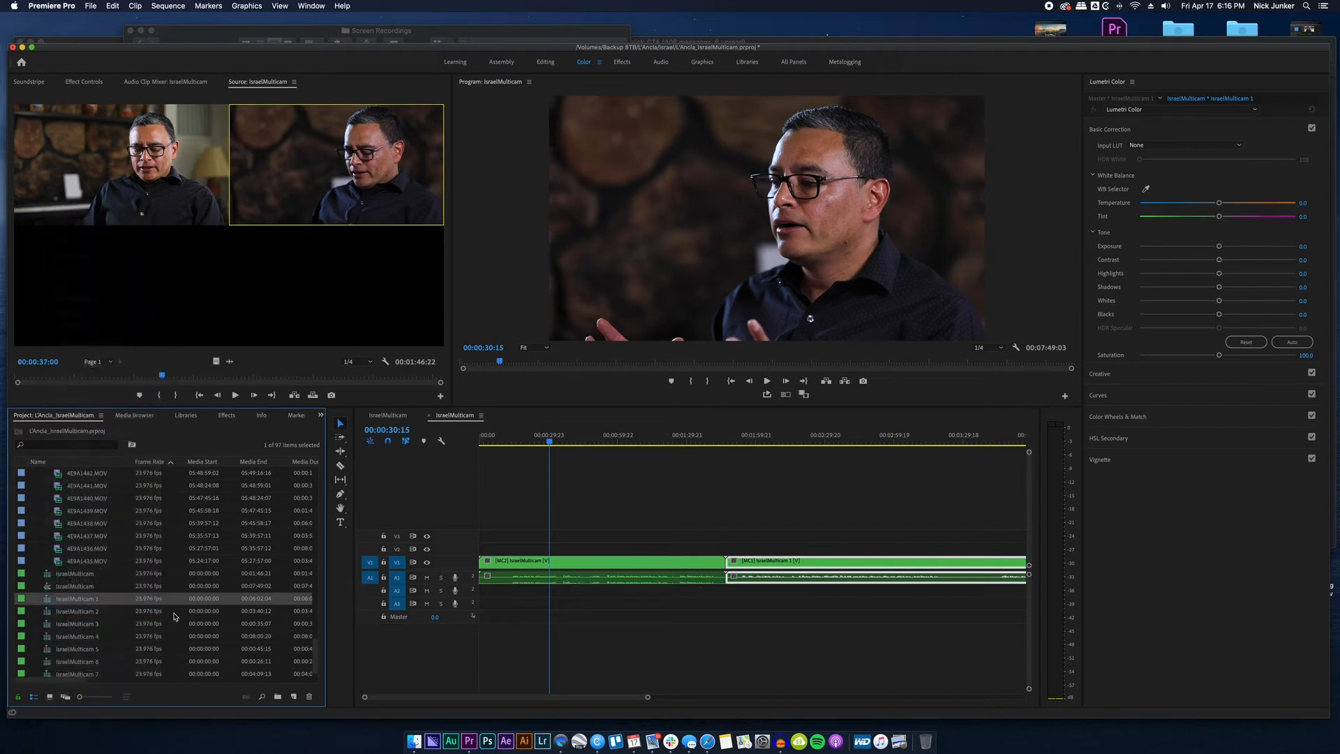
- Play IsraelMulticam 1 from about 00:00:27 with A2 muted, hiding and reshowing V2 to compare cameras, and close the sequence
click(430, 591)
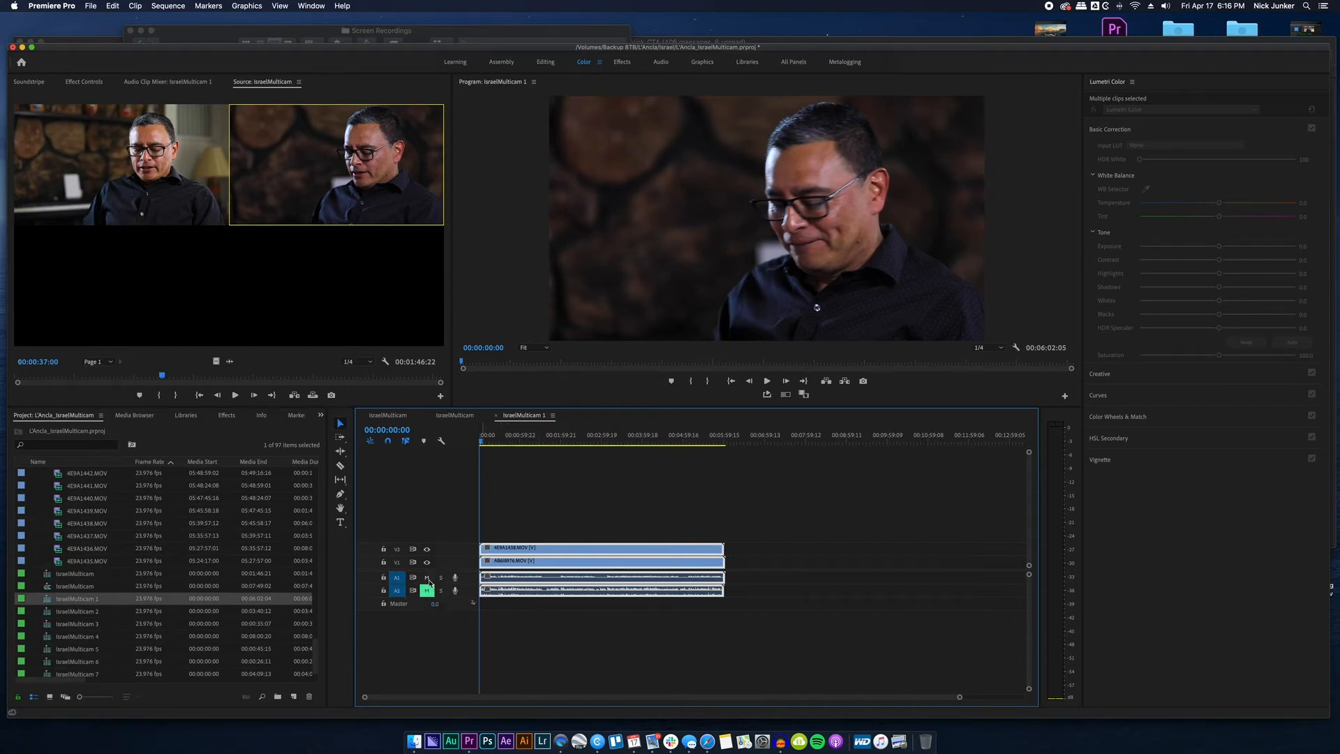
key(space)
click(497, 442)
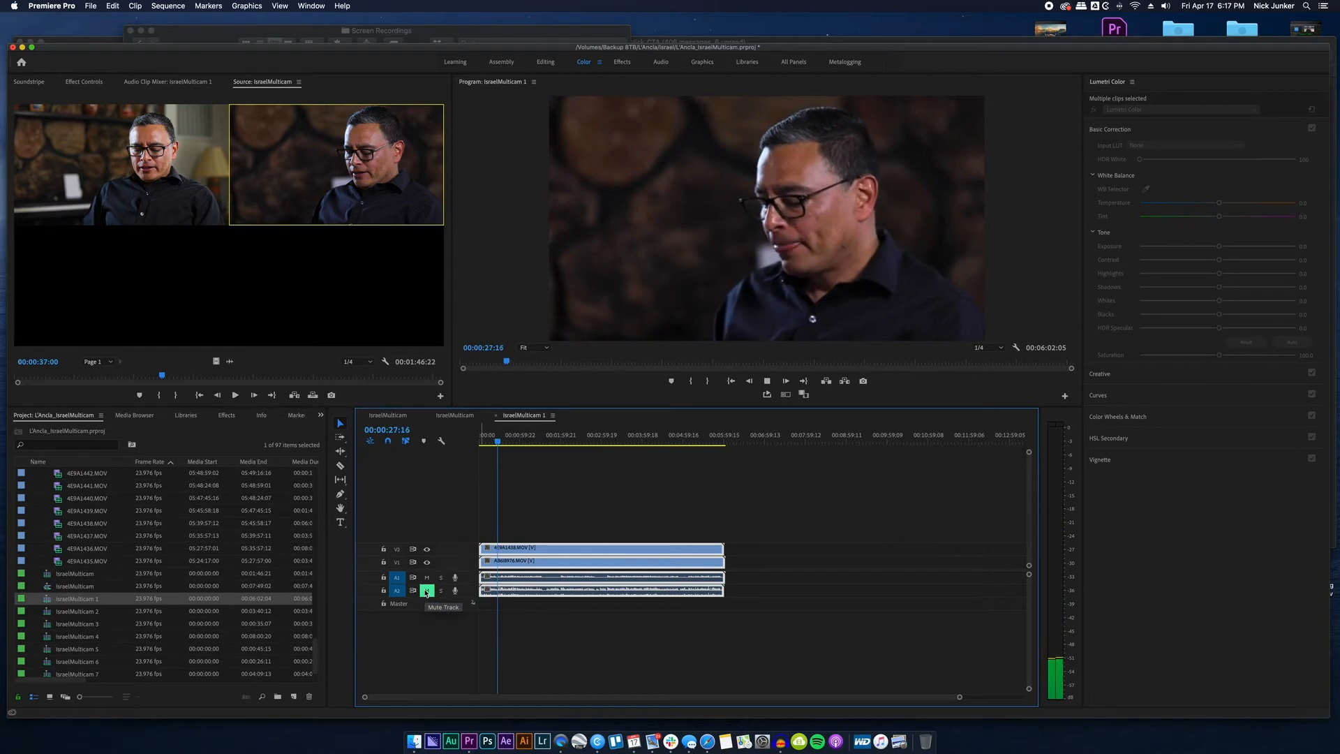
click(427, 549)
click(427, 550)
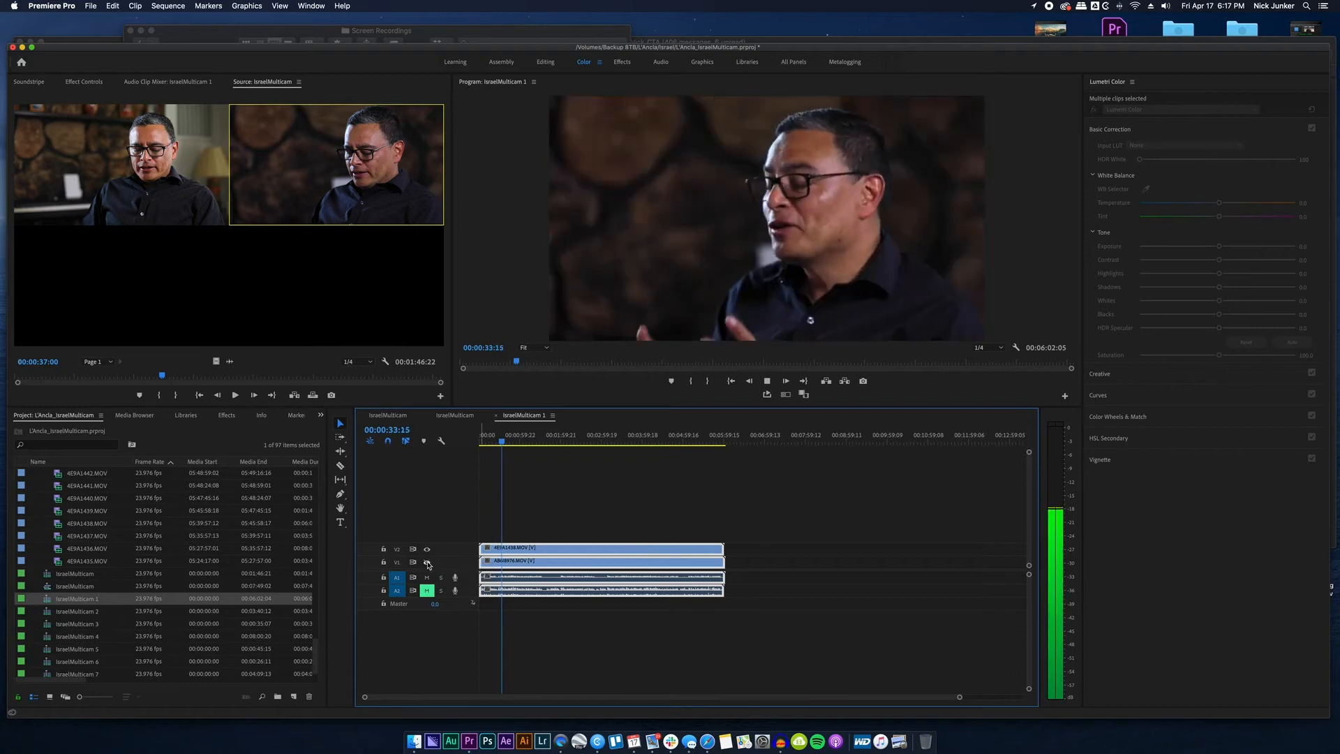
click(427, 550)
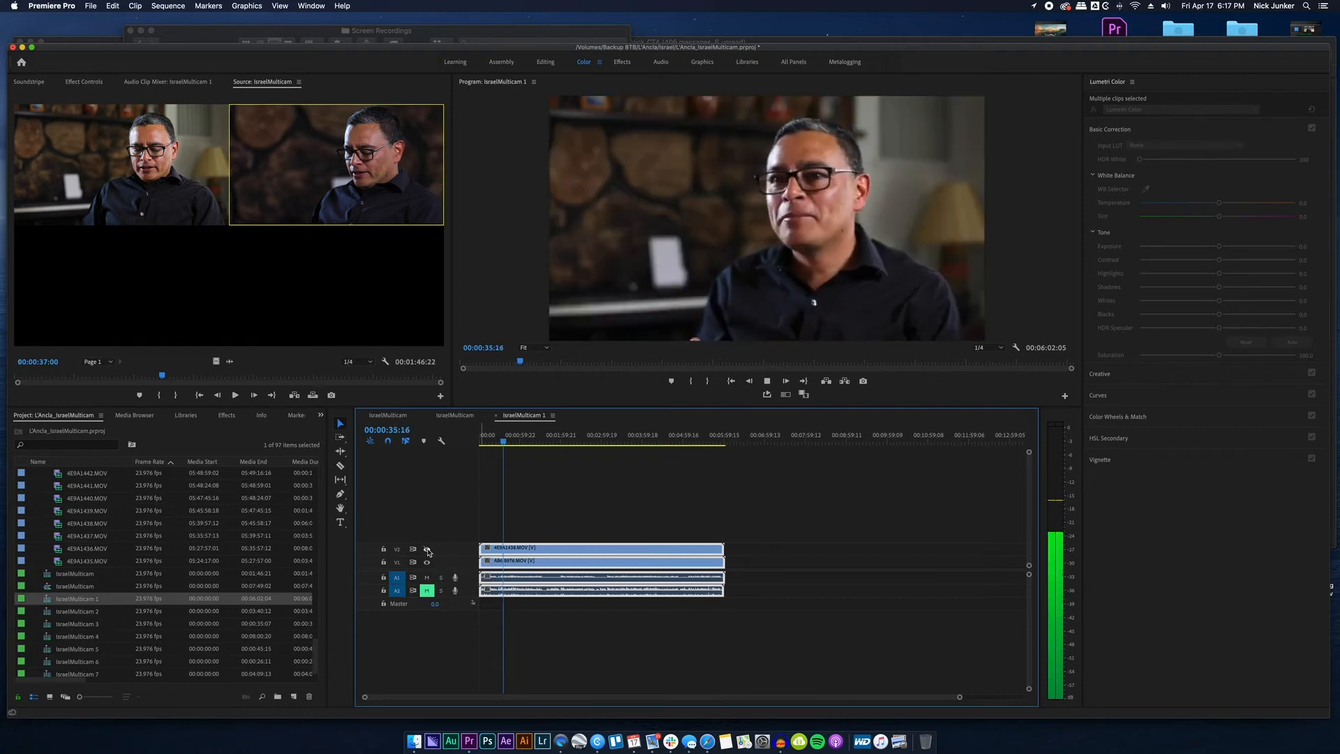
click(427, 550)
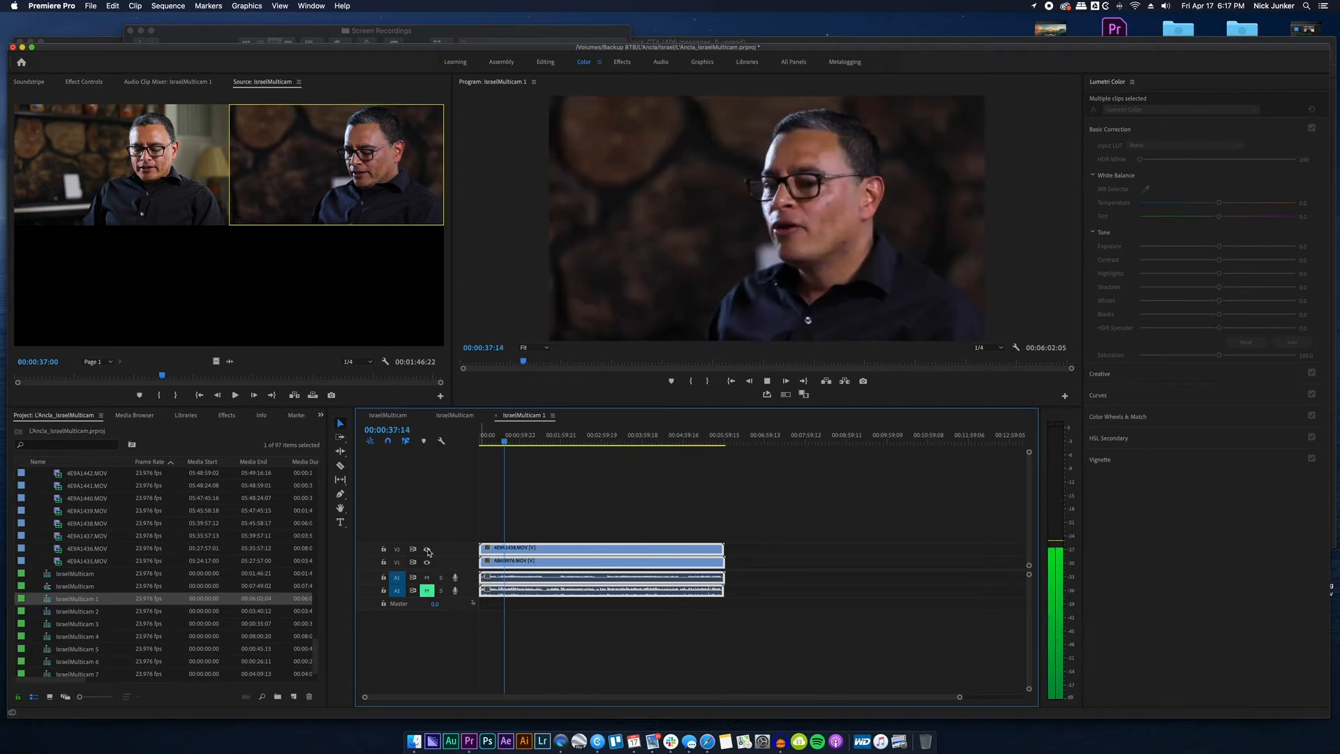
key(space)
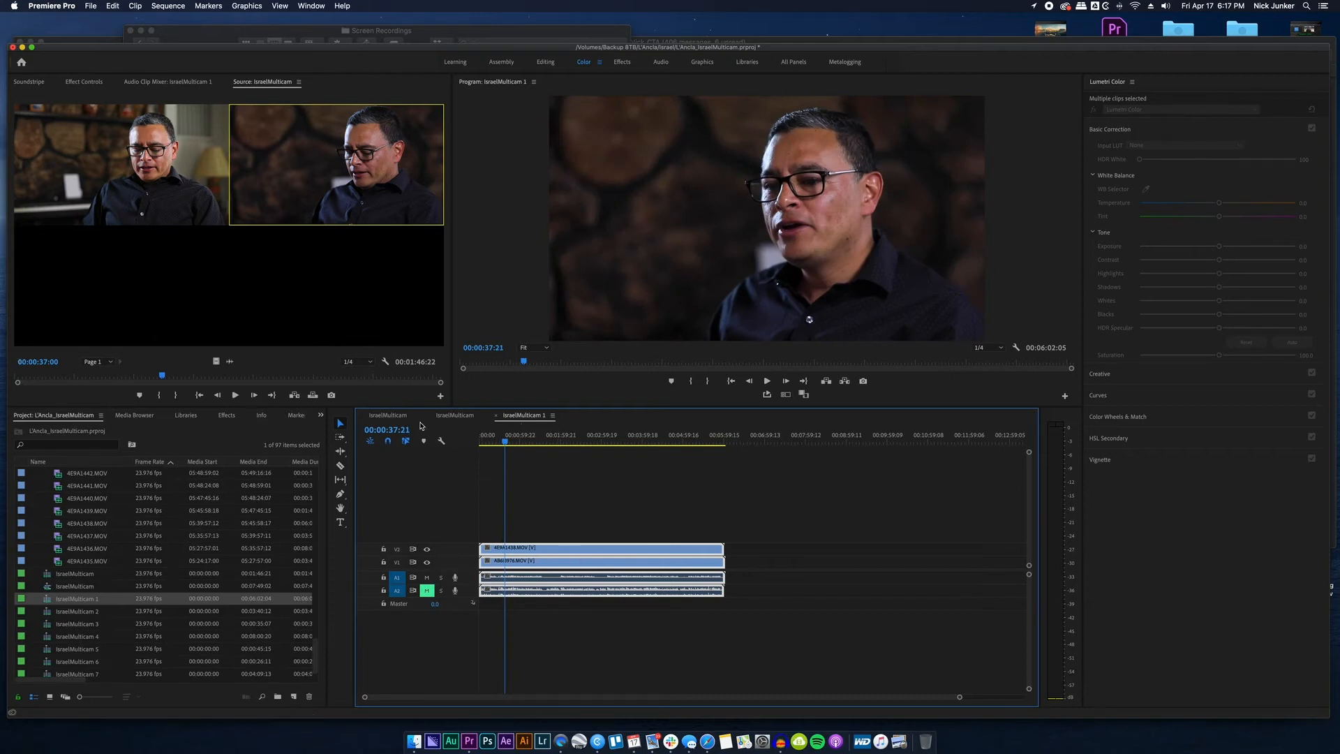
click(496, 415)
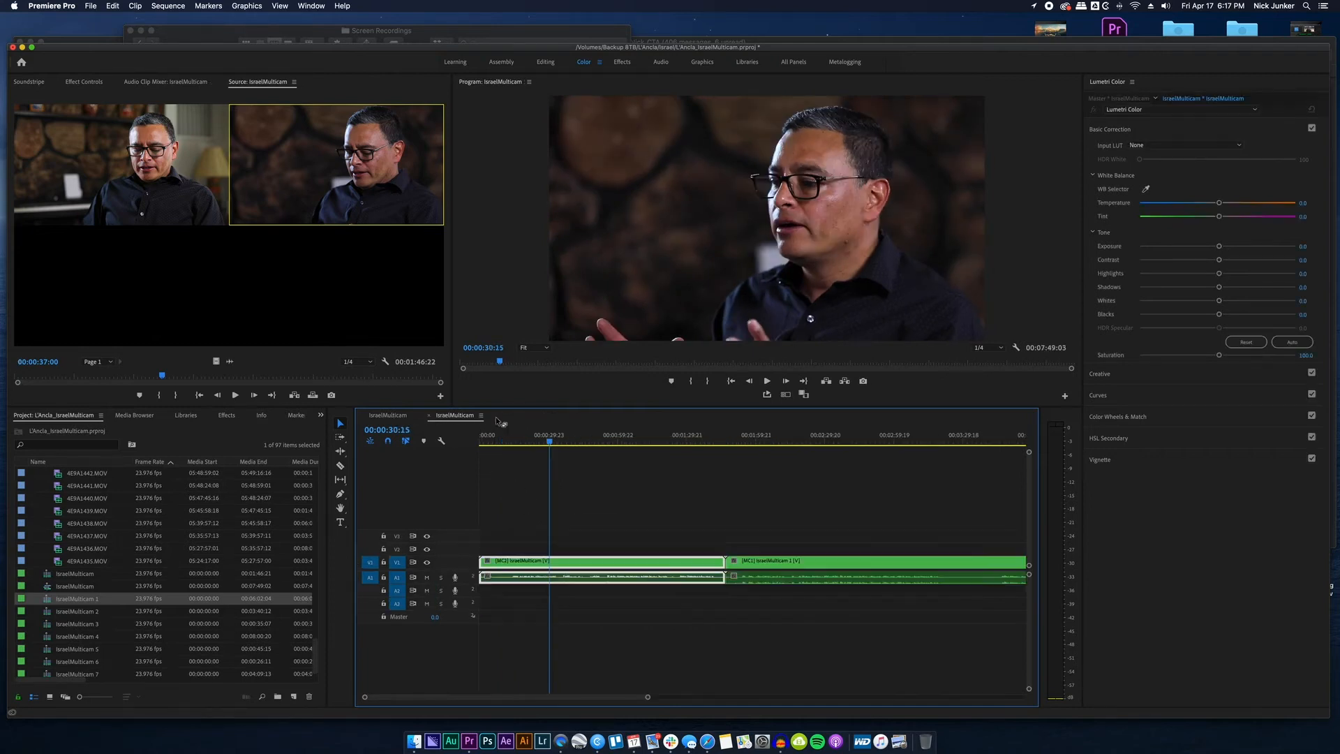
- Scrub the second clip to 00:02:10:02, reveal its source in the project, and open IsraelMulticam 1 in the source monitor and timeline
drag(768, 440, 756, 497)
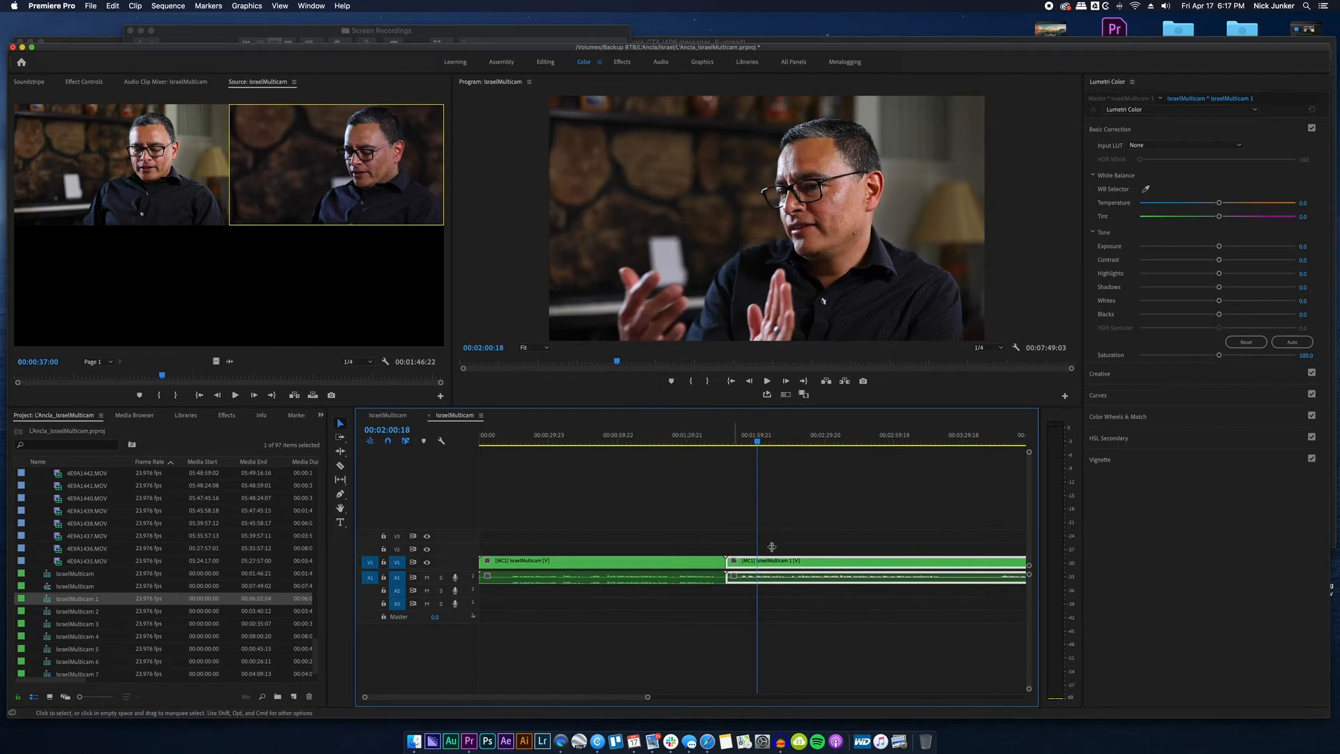
key(space)
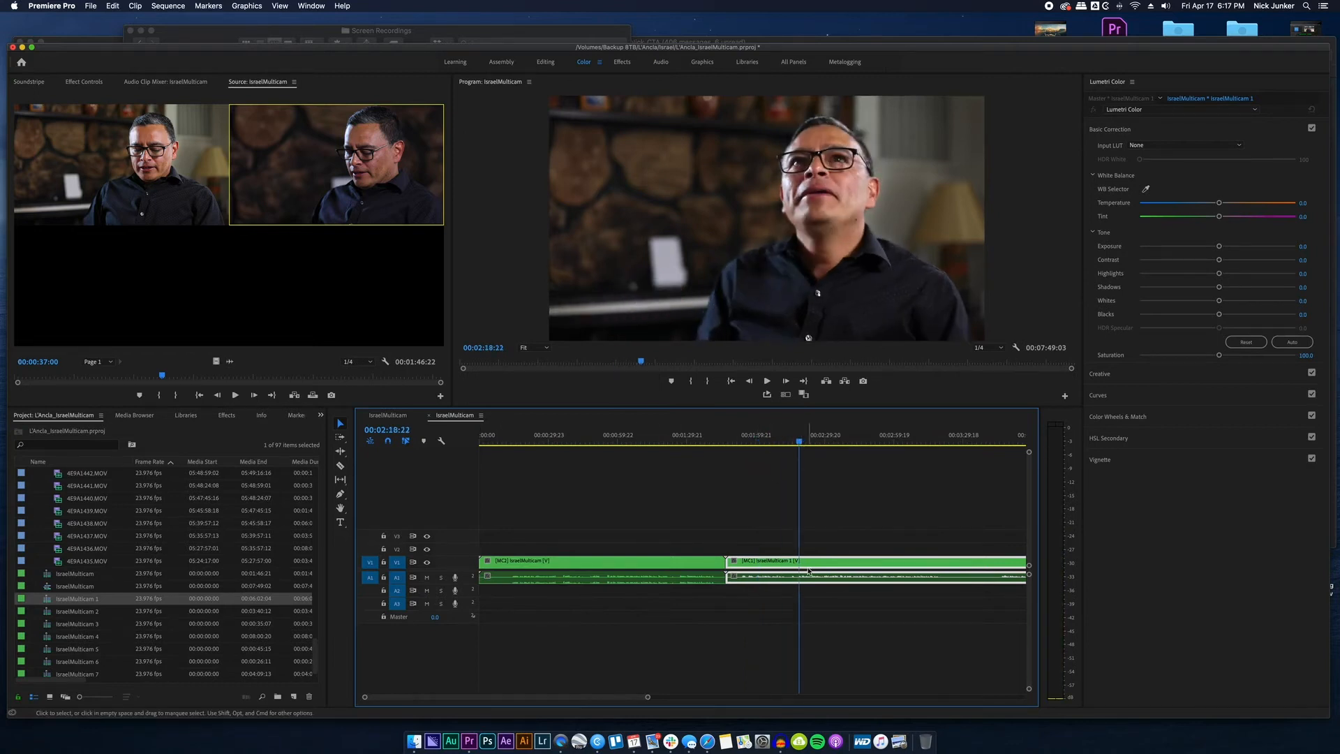
click(779, 528)
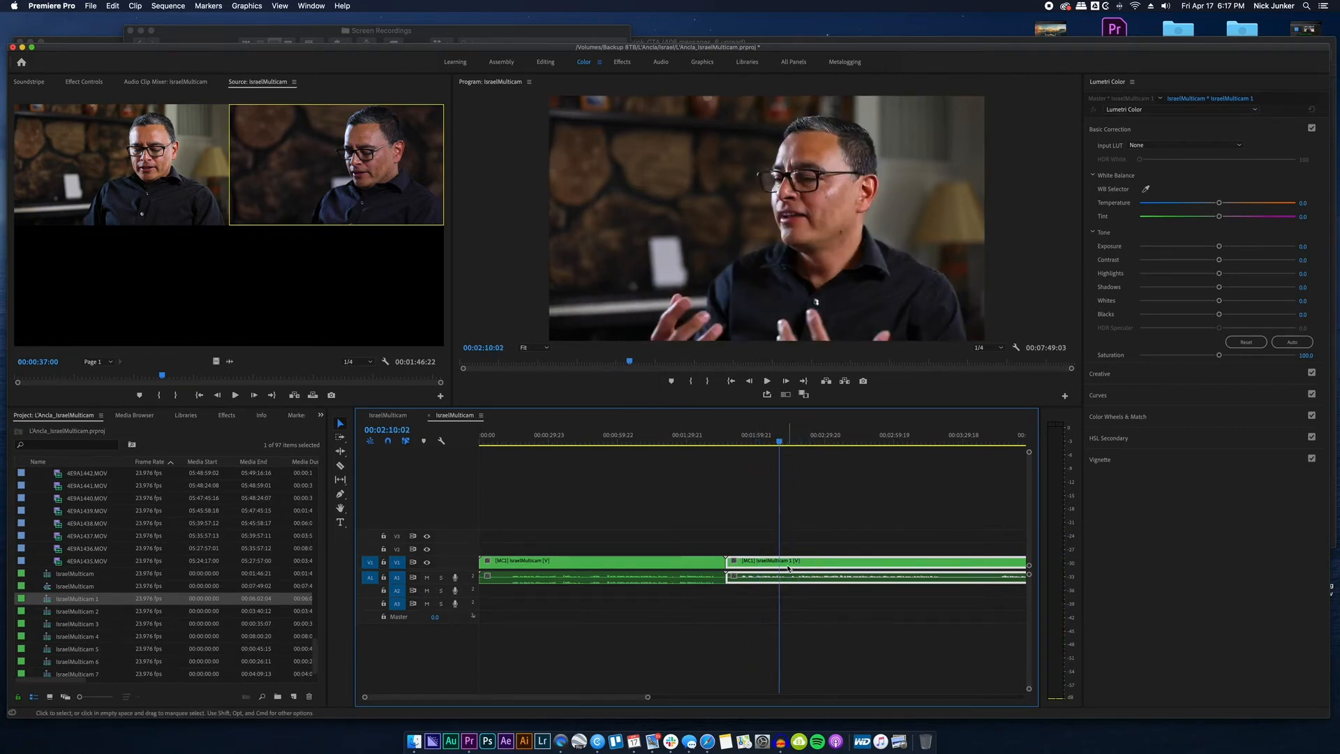
right_click(809, 564)
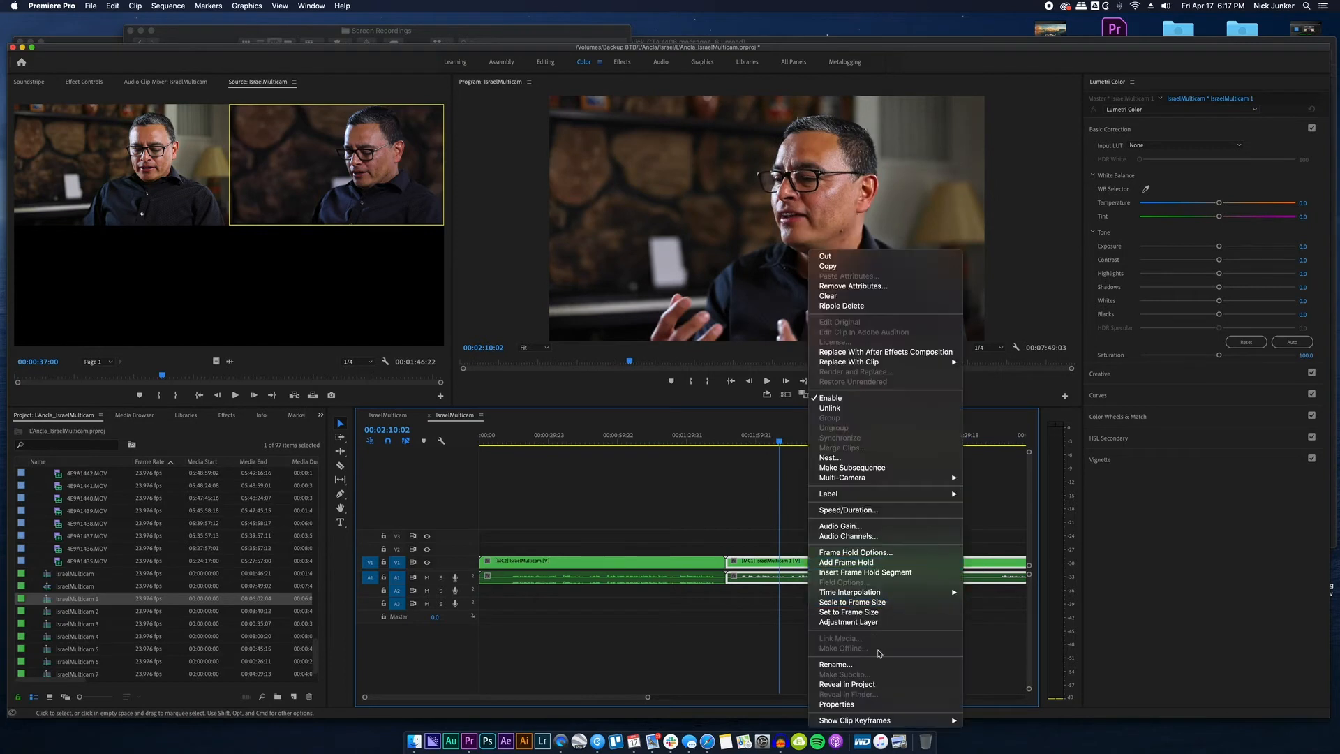
click(877, 681)
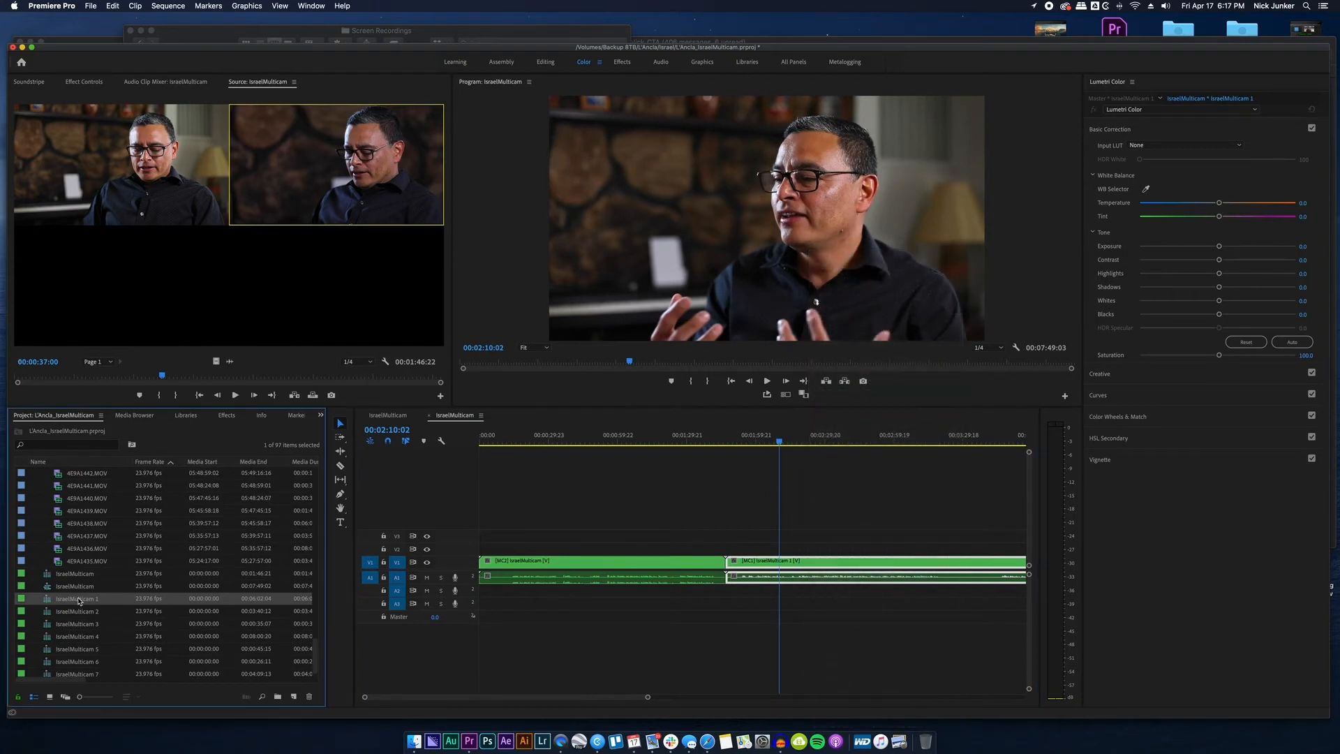
double_click(45, 602)
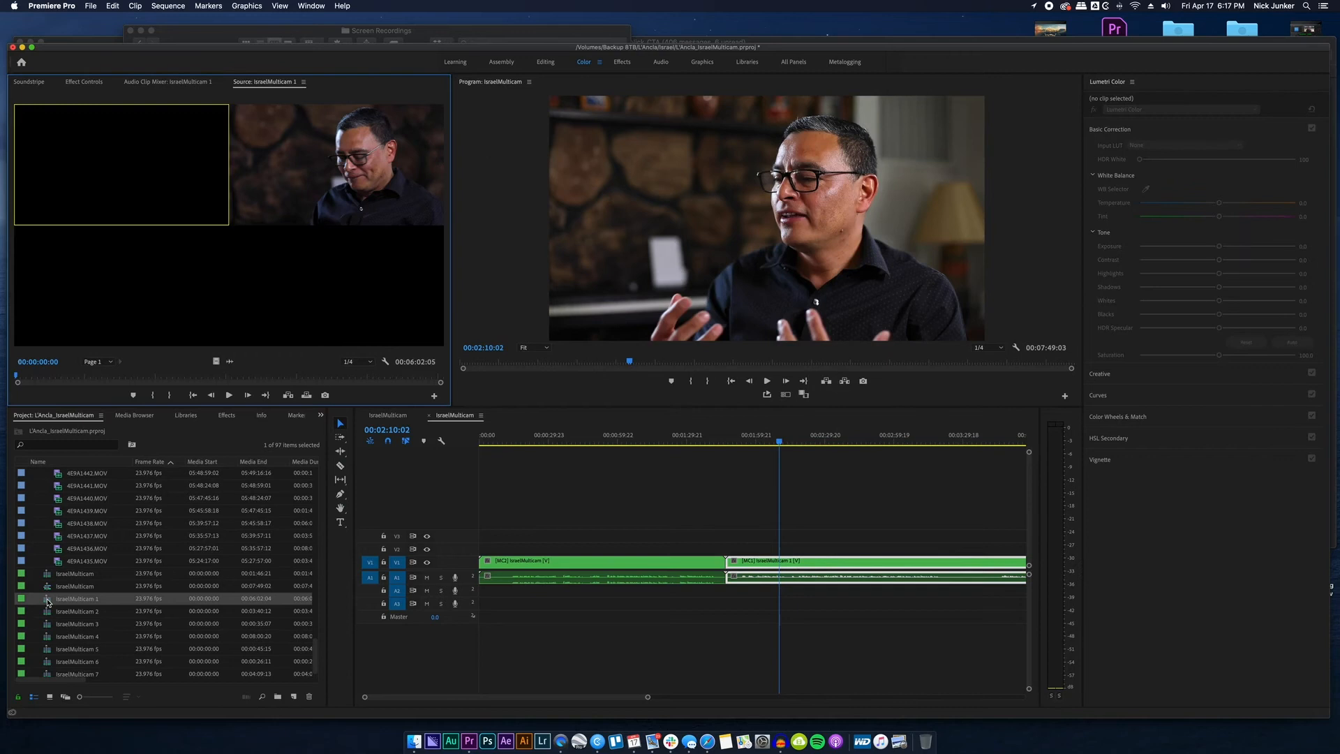
right_click(47, 600)
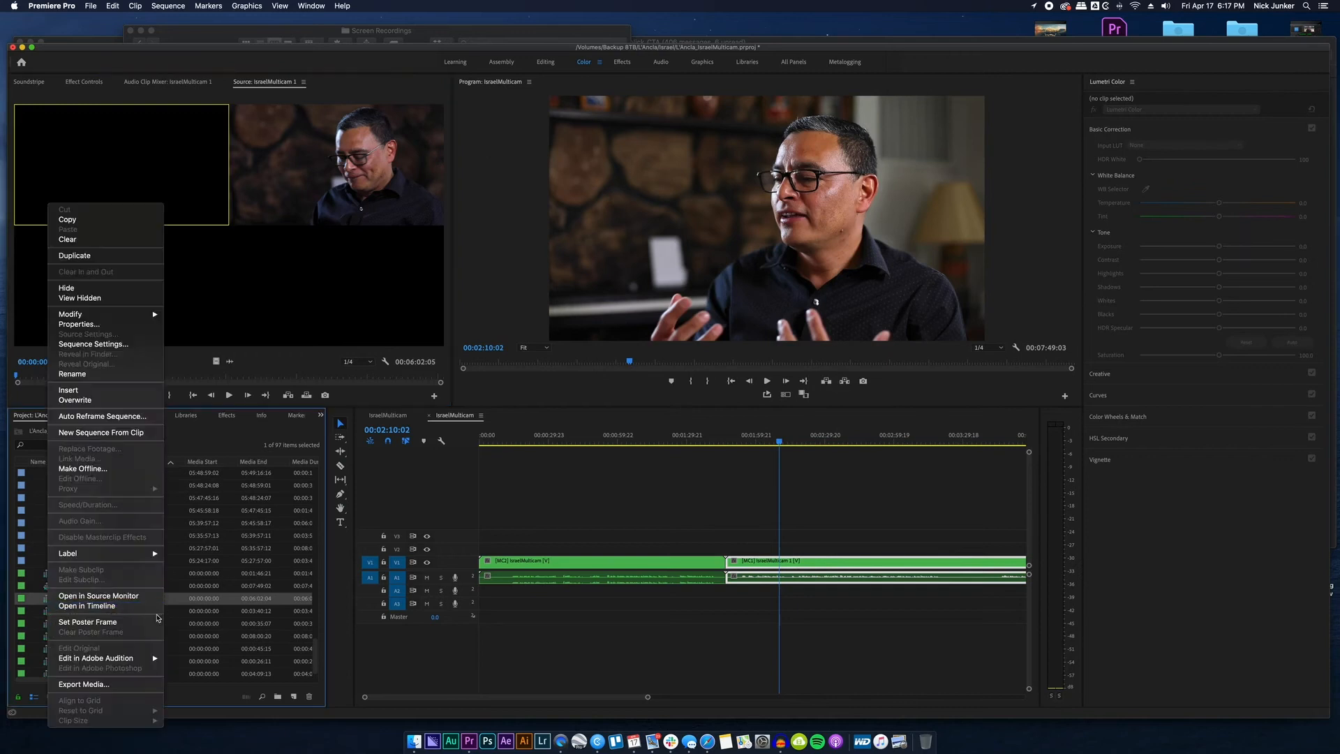
click(105, 606)
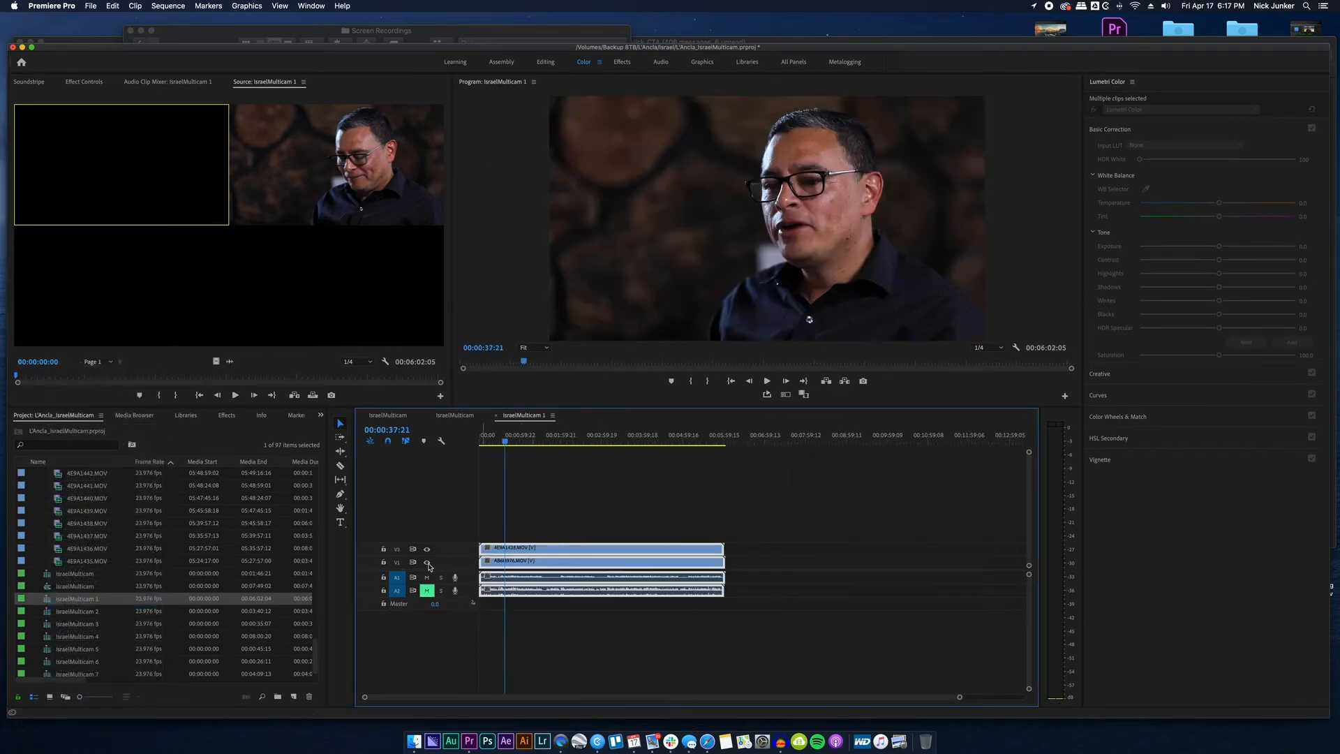
- Hide and reshow V2 in IsraelMulticam 1 to check the other camera, and close that sequence
click(427, 550)
click(427, 551)
click(496, 415)
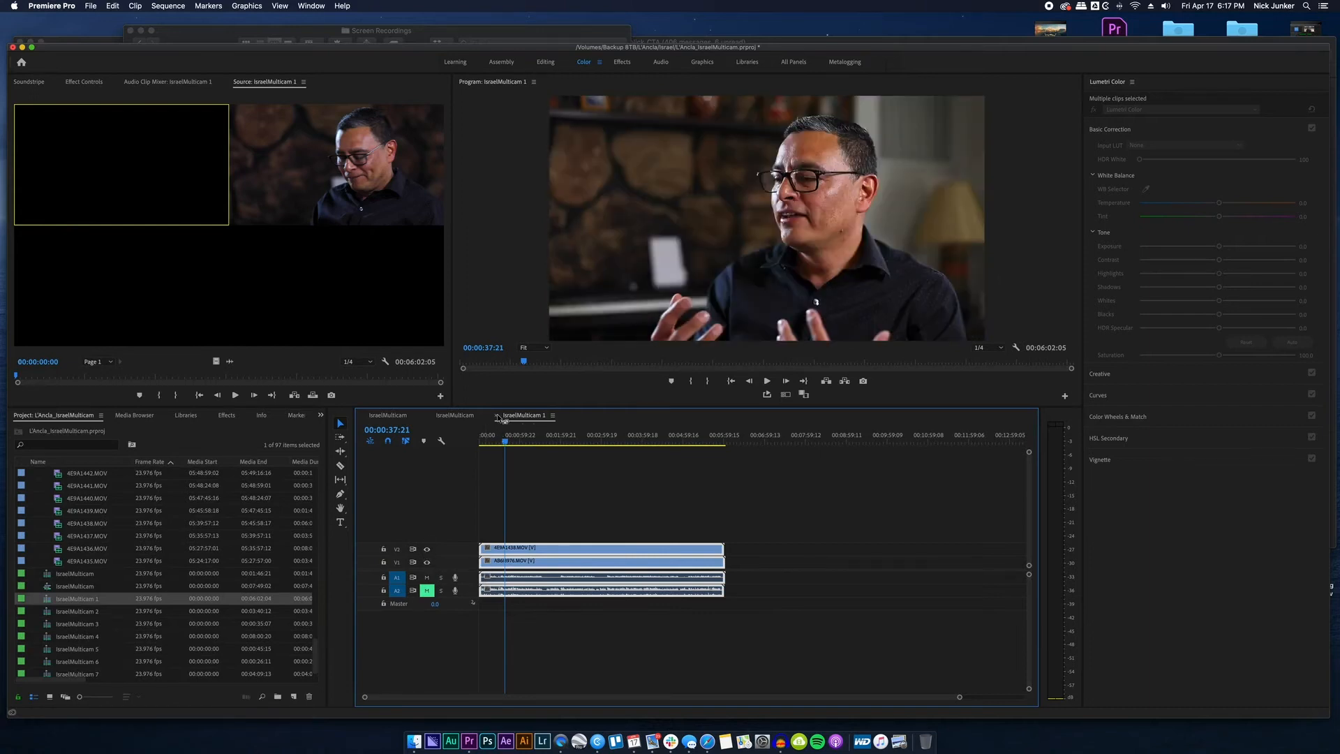
- Delete the IsraelMulticam 1 clip from the combined sequence and return the playhead to the start
drag(753, 434, 515, 438)
drag(783, 527, 817, 593)
key(Delete)
key(Home)
- Close the original two-track IsraelMulticam sequence and move the remaining sequence's playhead to 00:00:15:10
click(402, 416)
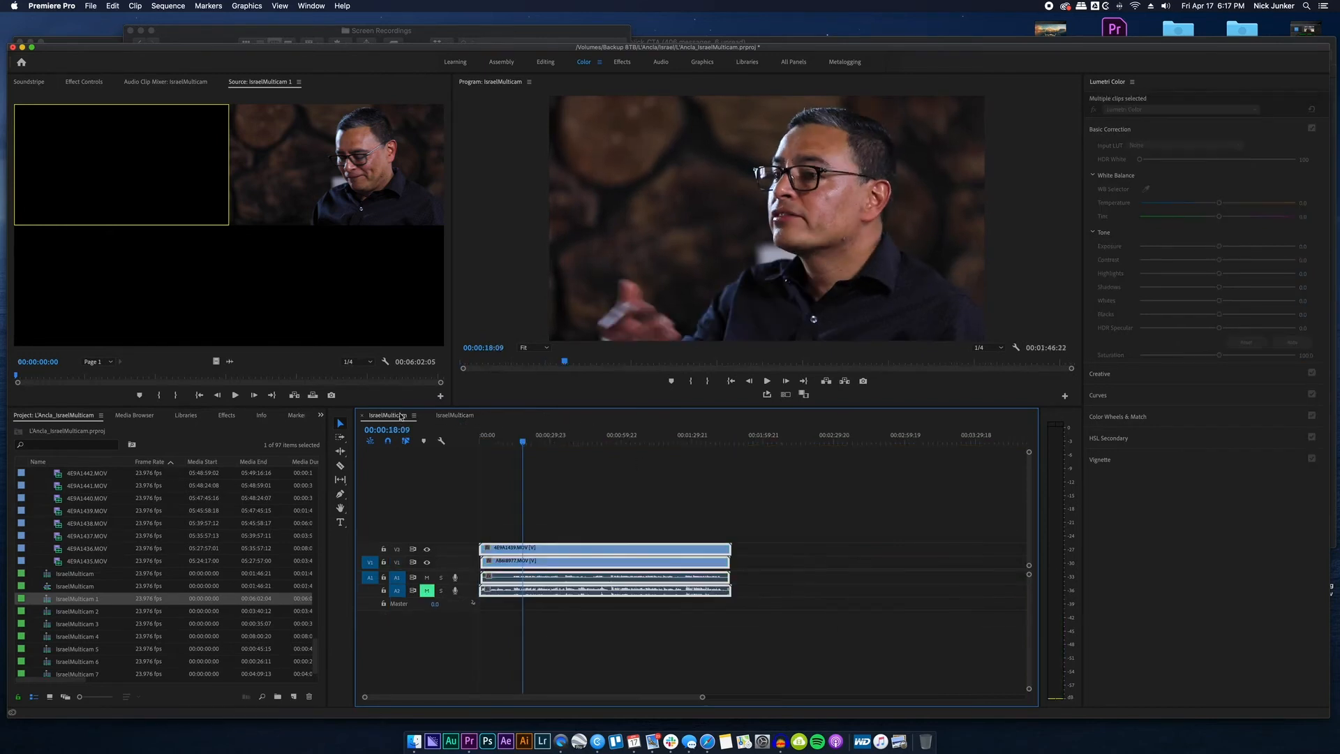
click(363, 415)
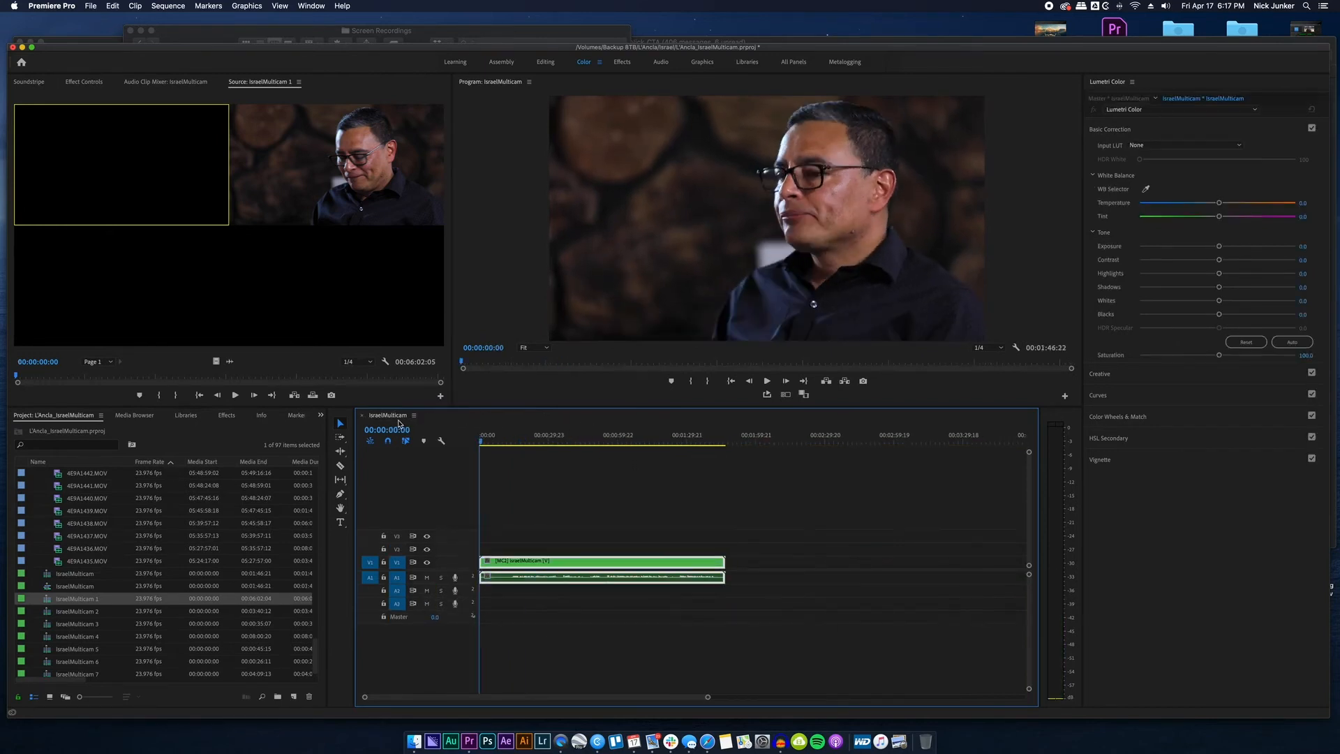
drag(482, 442, 515, 453)
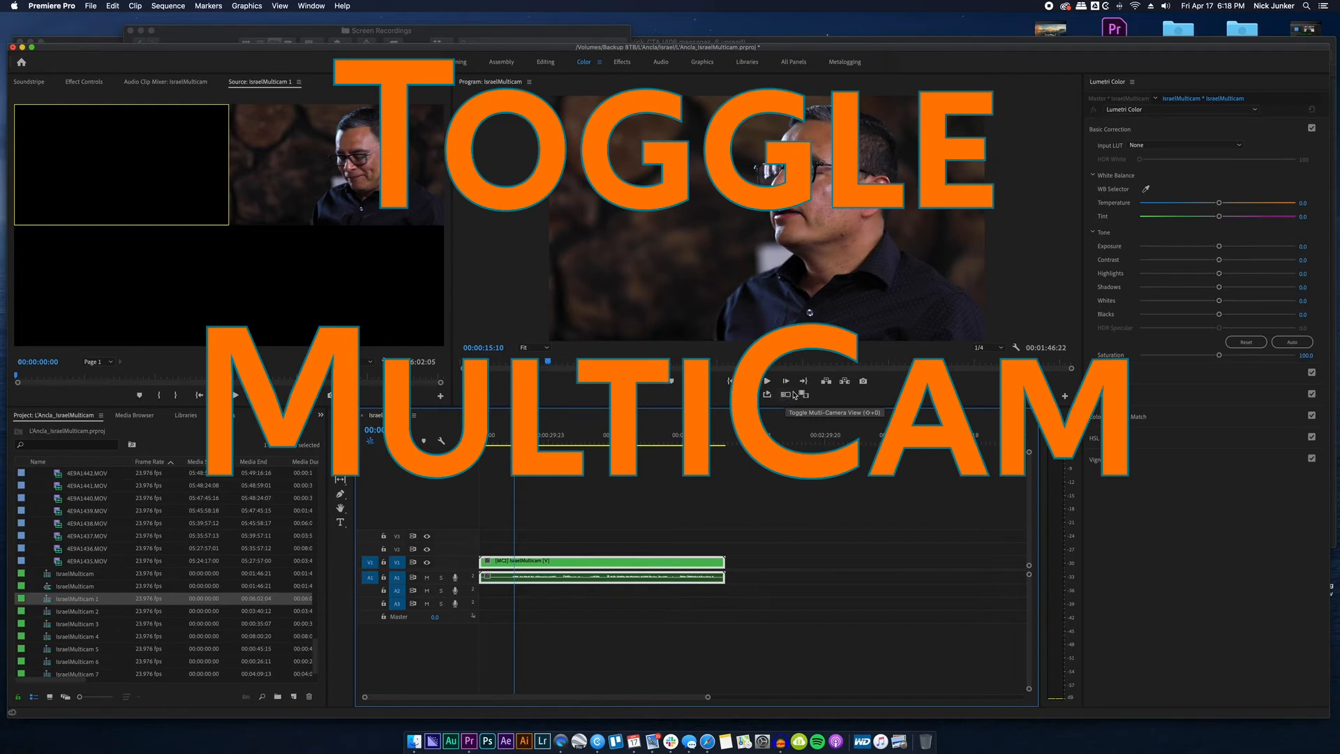
- Turn on Multi-Camera View in the program monitor after checking its Button Editor, and widen the source monitor slightly
click(1064, 396)
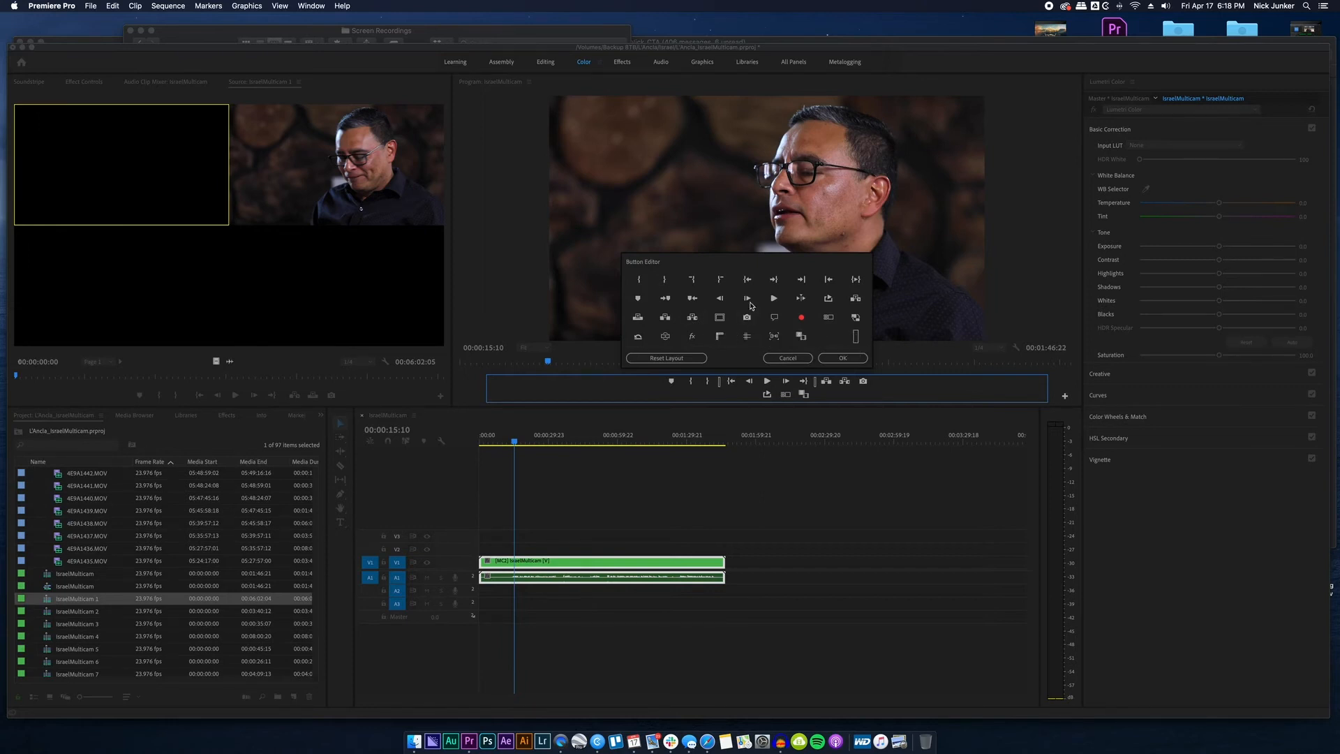
click(843, 357)
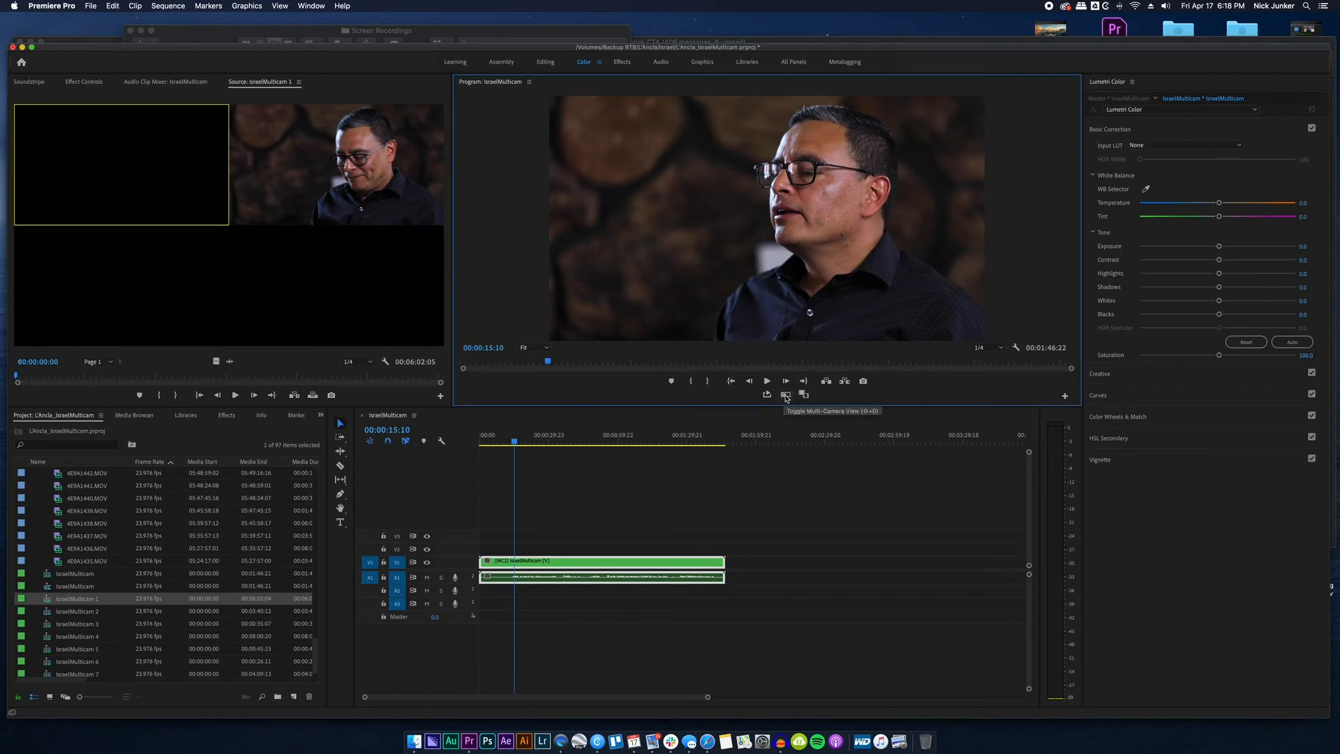
click(786, 395)
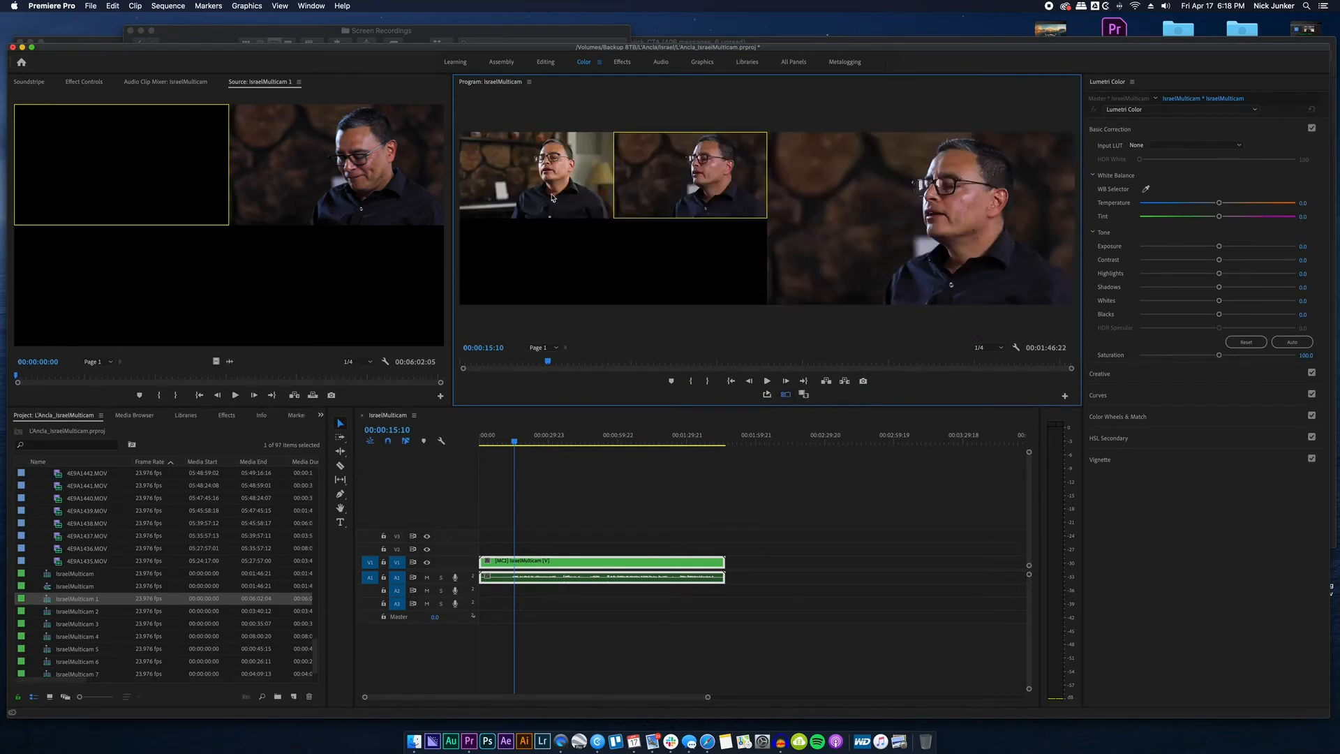
drag(453, 278, 487, 279)
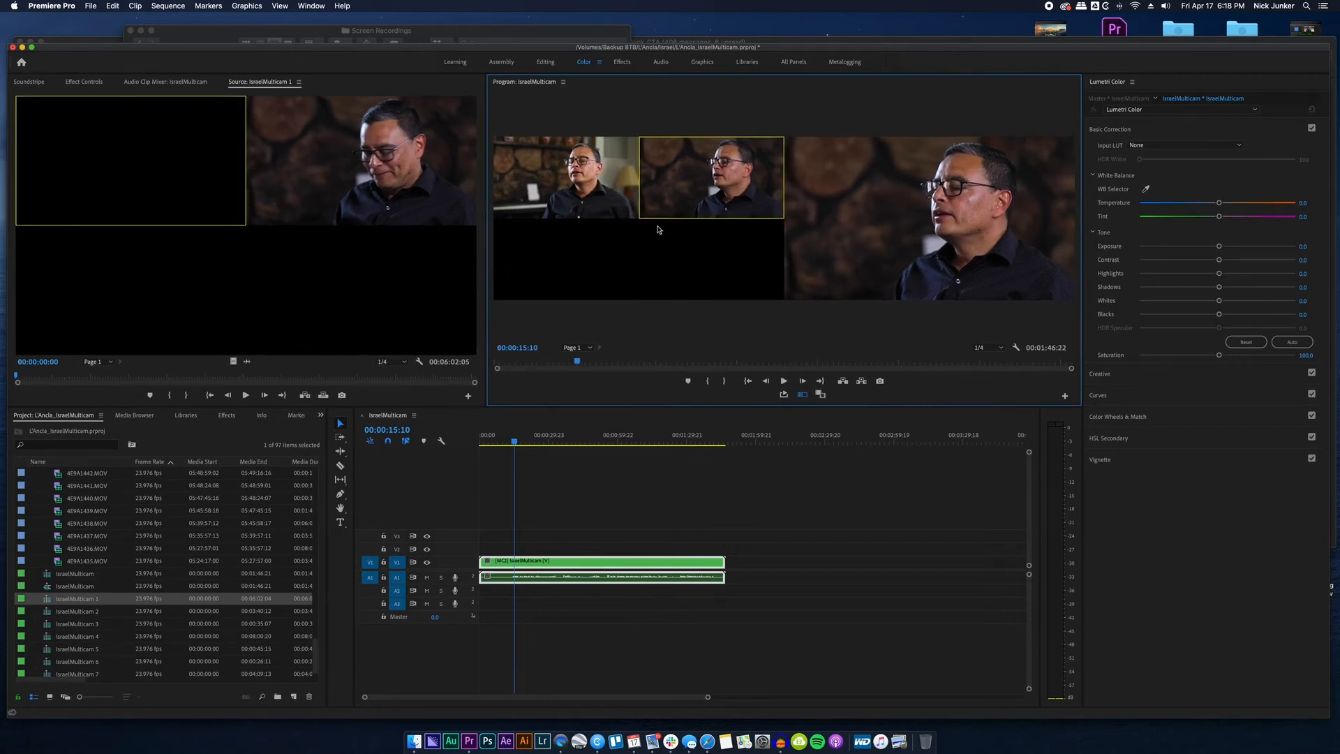
- Find where both cameras are recording, park the playhead at 00:00:14:13 and switch the nested clip to the first camera
drag(515, 441, 482, 444)
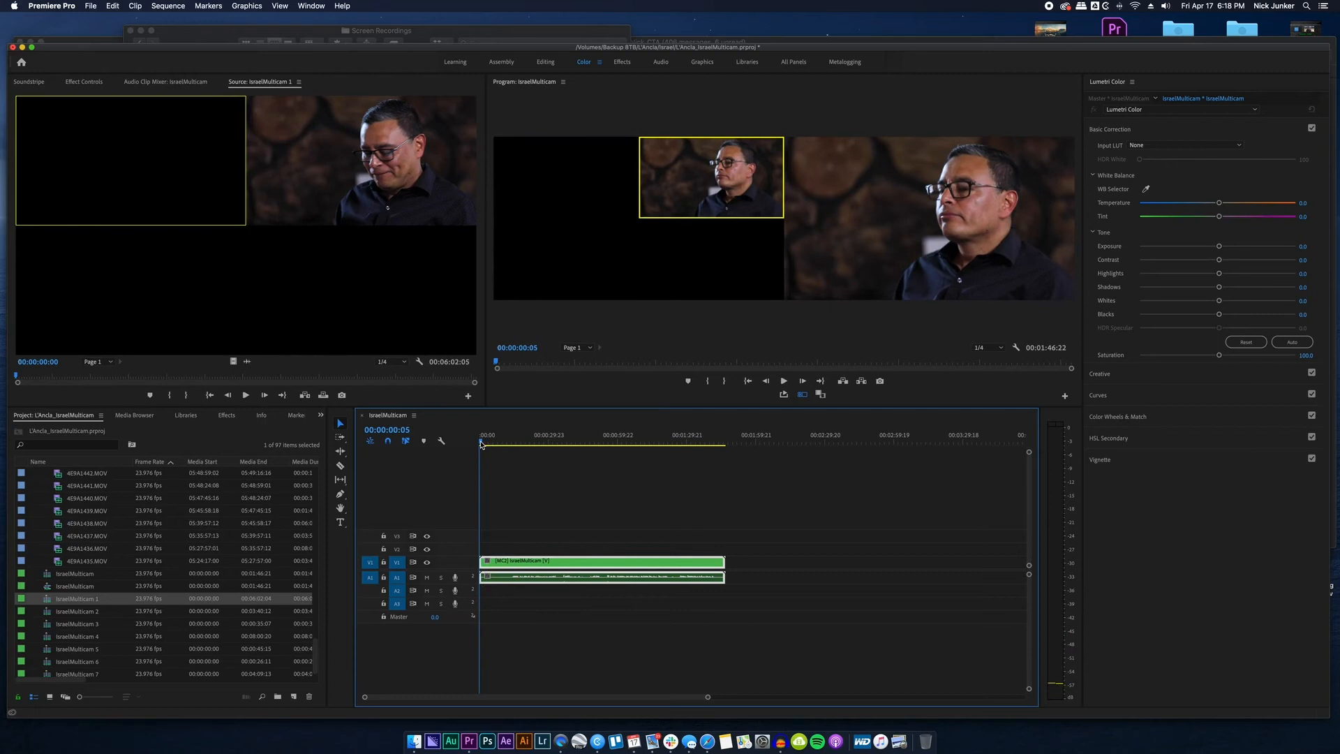
drag(482, 444, 512, 450)
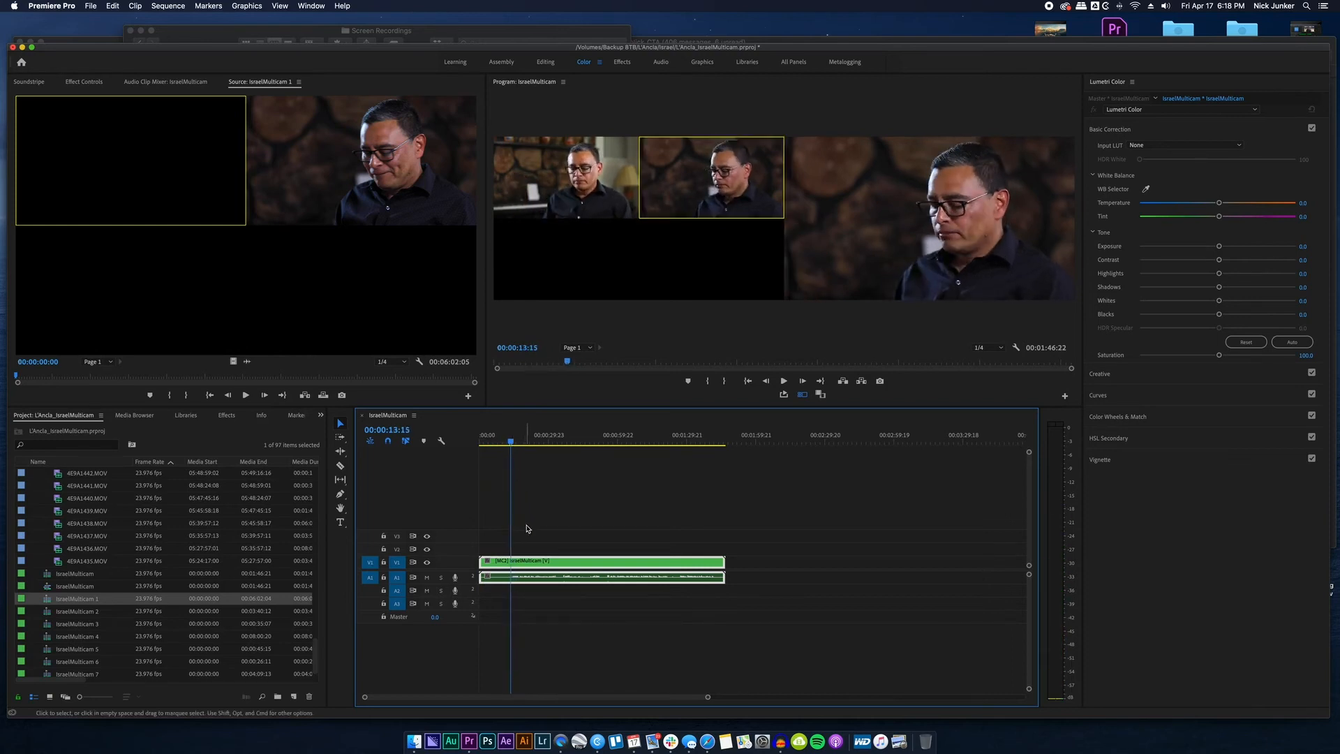
key(equal)
key(space)
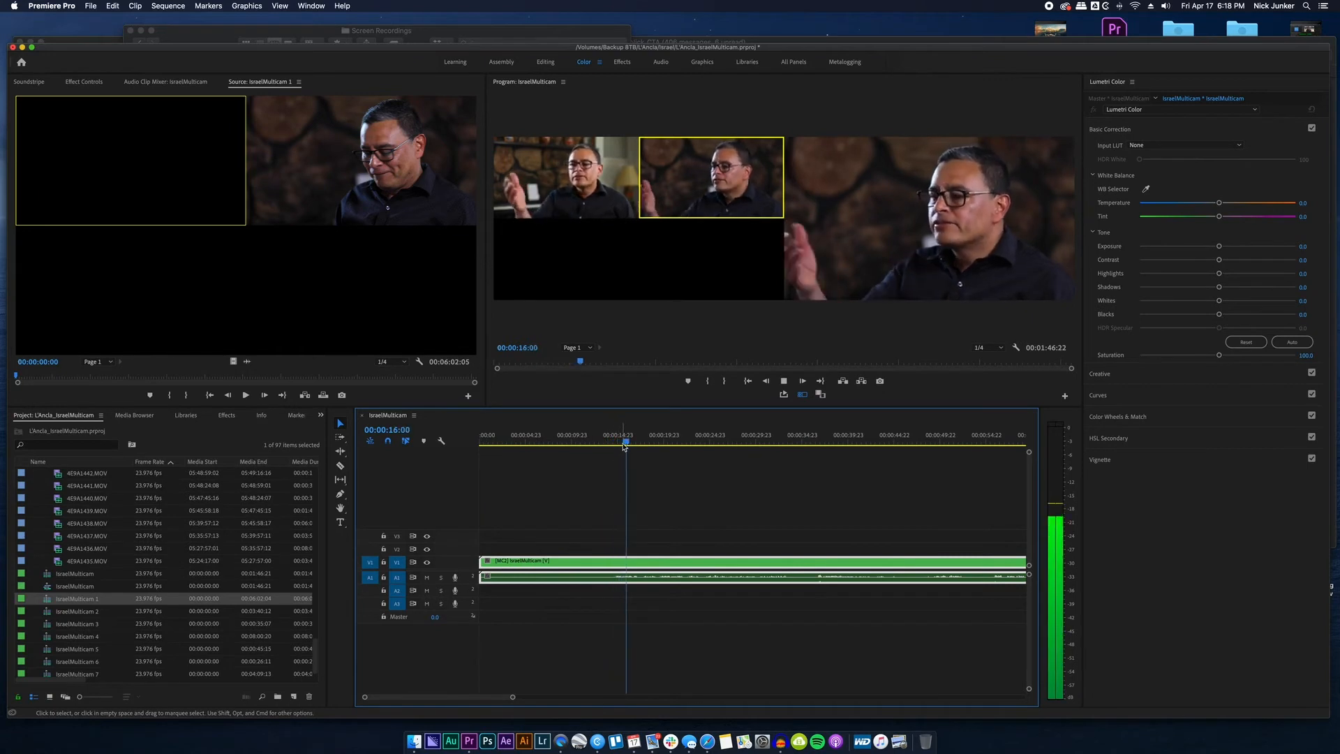
click(614, 441)
click(603, 185)
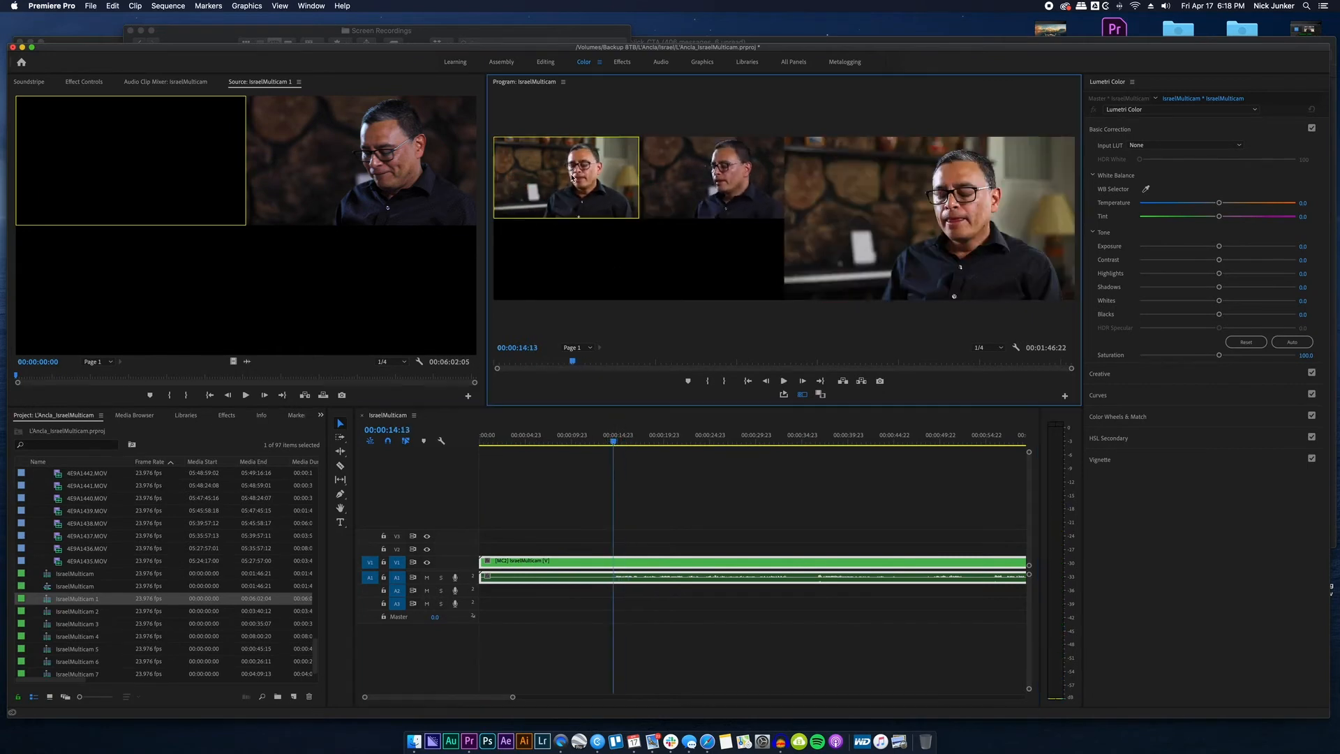
- Remove the part of the multicam clip before 00:00:14:13, close the gap and return the playhead to the start
drag(488, 567, 613, 564)
click(579, 564)
key(Delete)
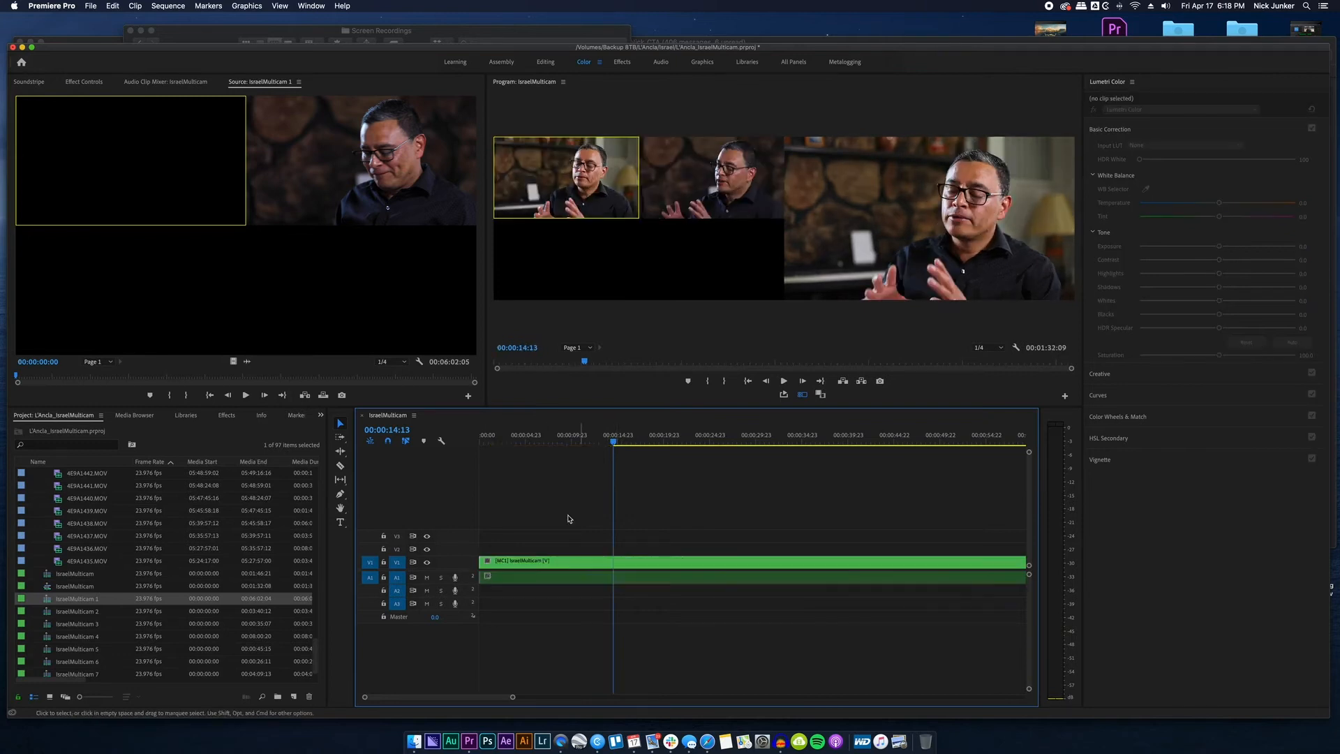
click(579, 564)
key(Home)
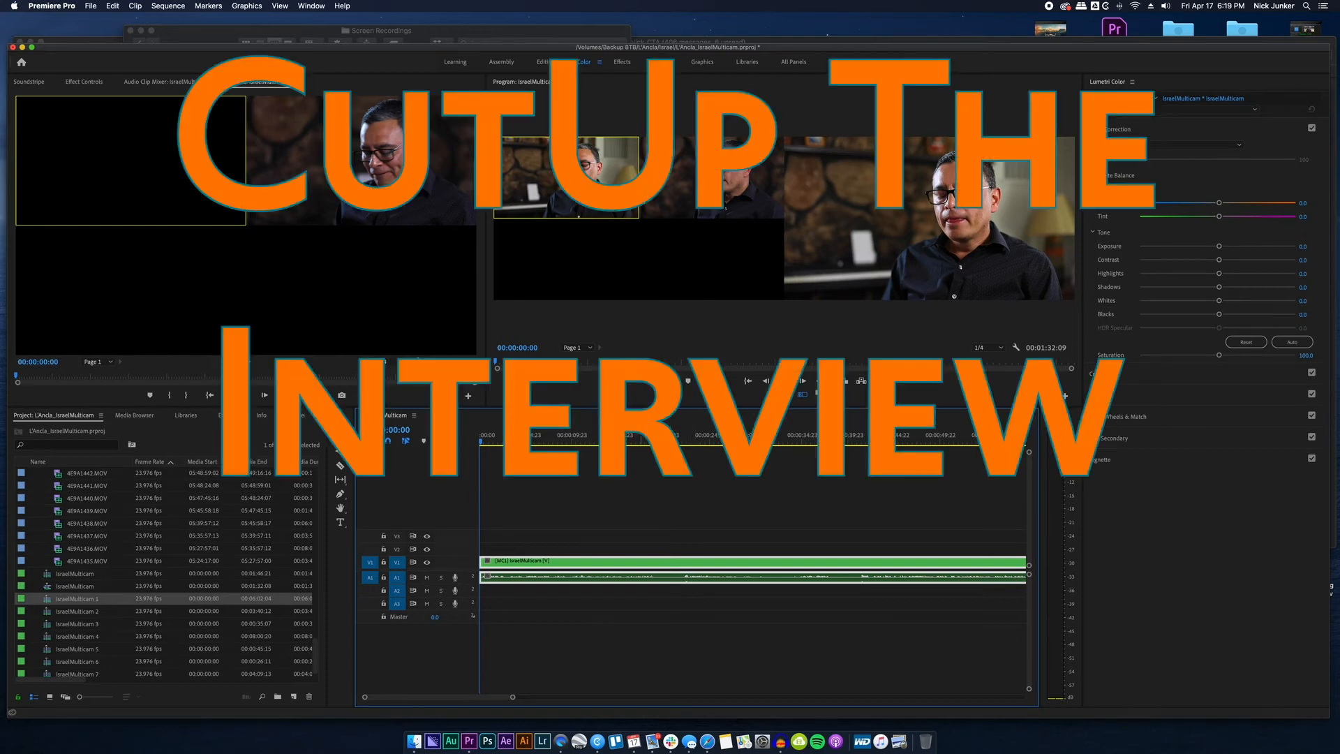
- Switch the multicam clip back and forth between the two cameras at the sequence start, ending on the first camera
click(729, 178)
click(601, 178)
click(712, 178)
click(600, 178)
click(712, 178)
click(588, 171)
click(686, 175)
click(612, 176)
click(709, 182)
click(621, 183)
click(704, 184)
click(604, 188)
click(675, 180)
click(628, 186)
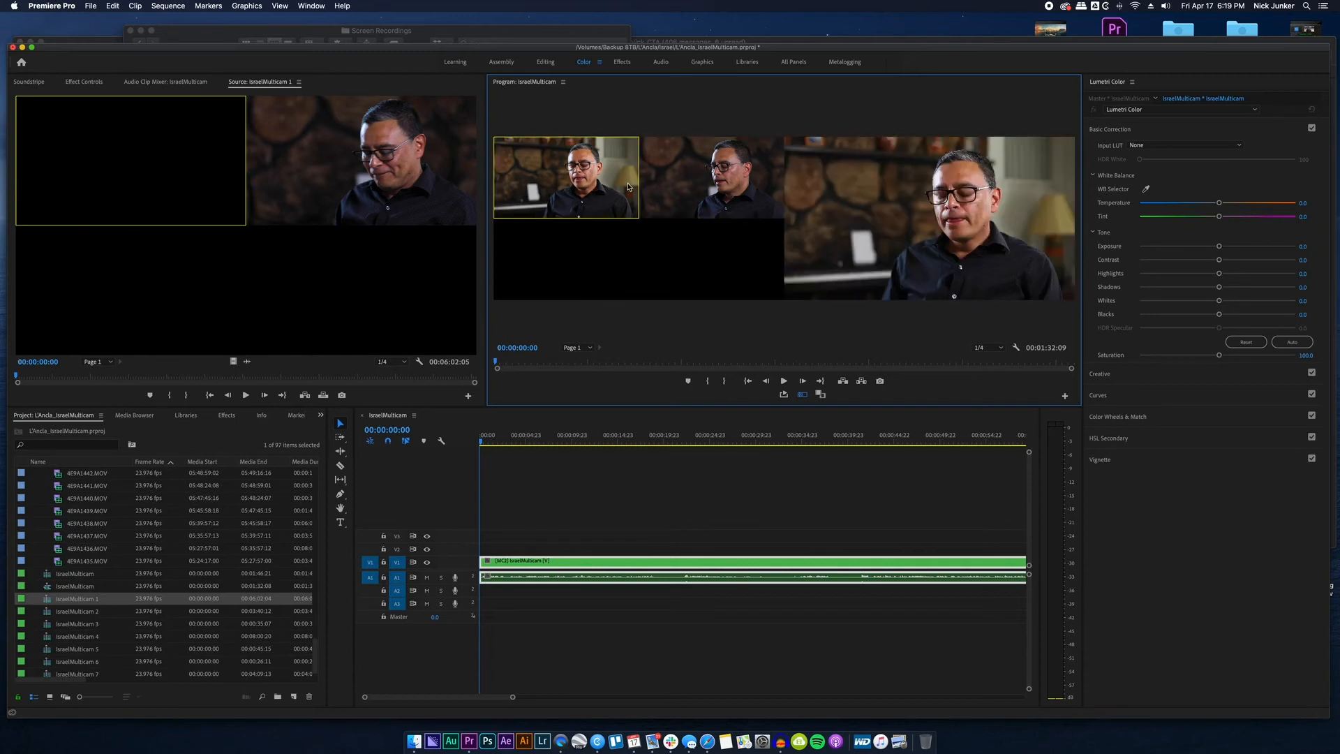
- Play from the start and cut live to the second camera at about 10 seconds and back to the first at about 21 seconds
key(space)
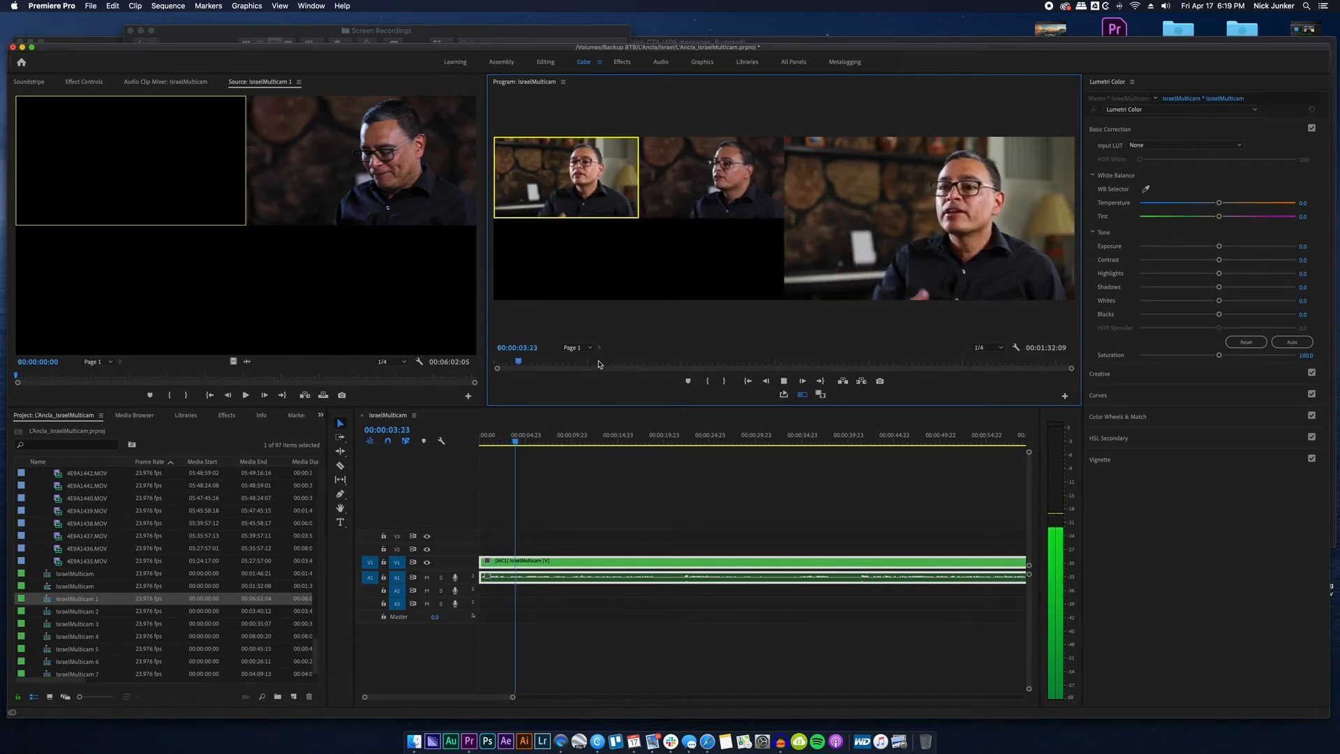
click(703, 203)
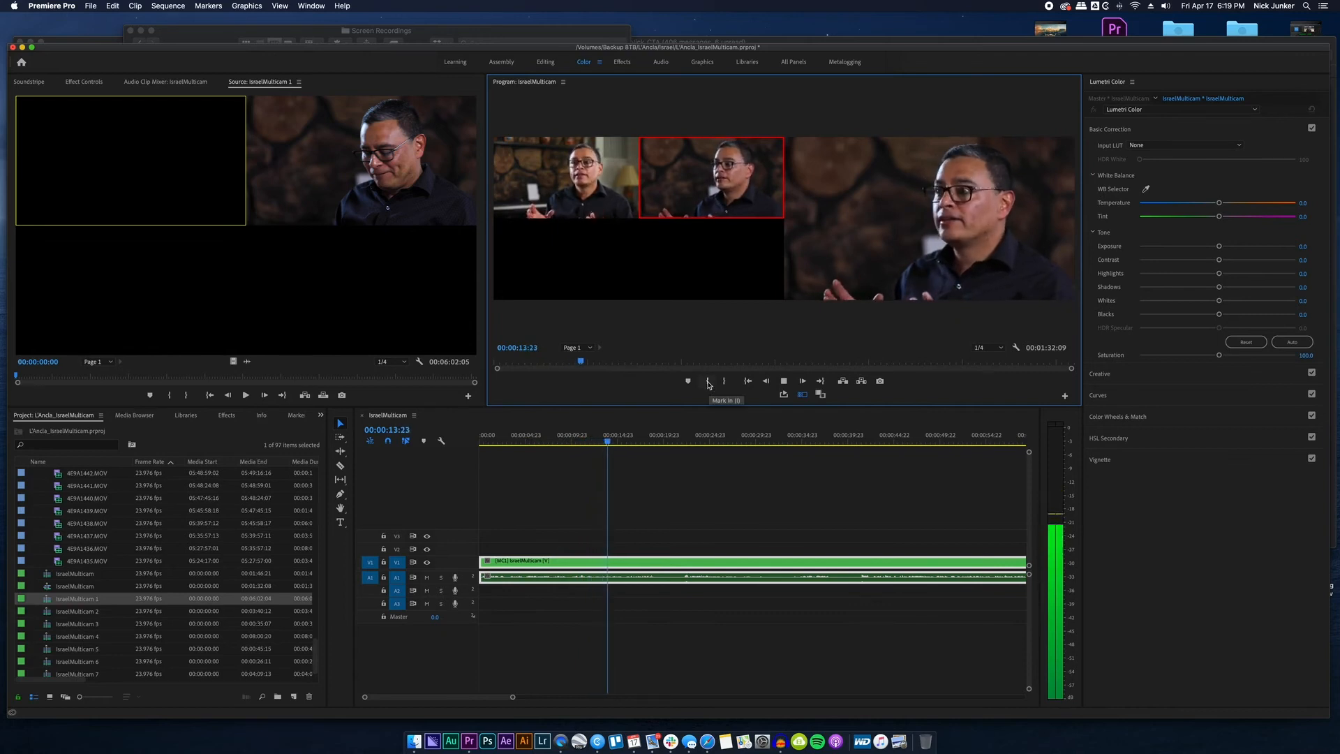
click(599, 192)
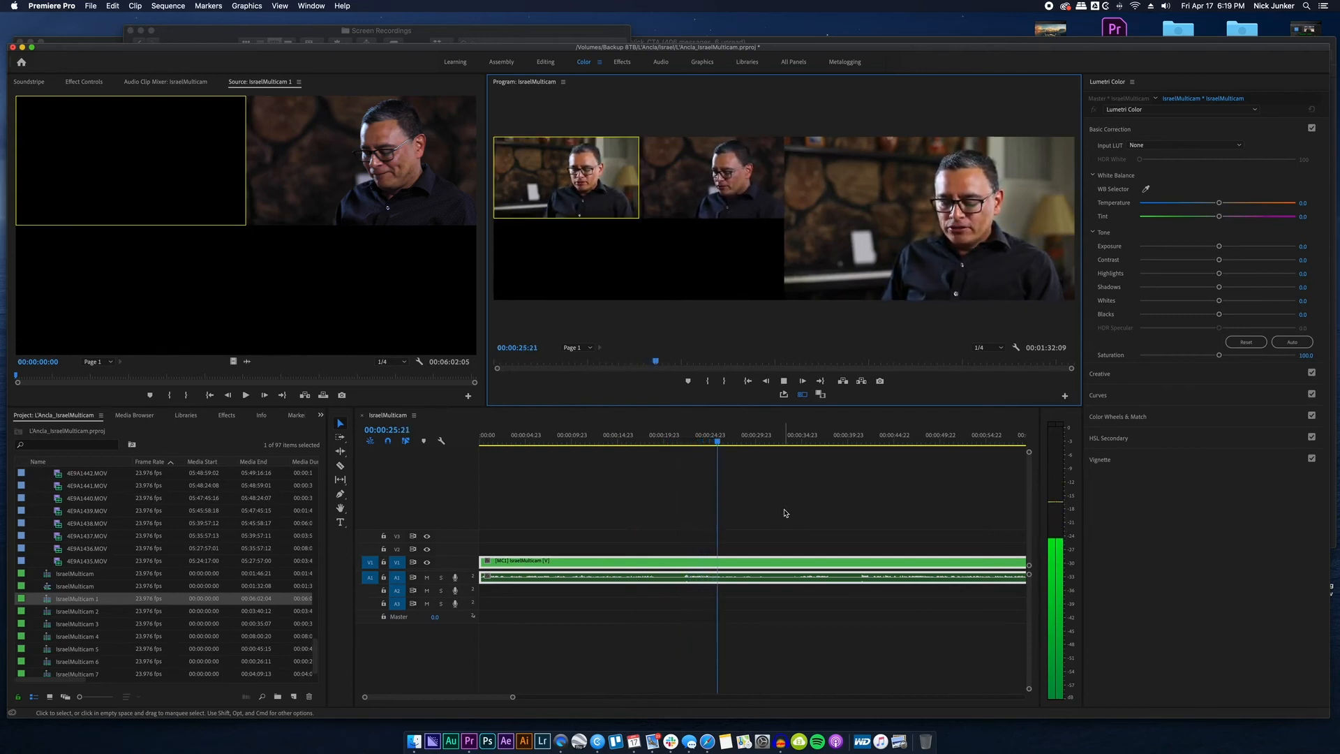
key(space)
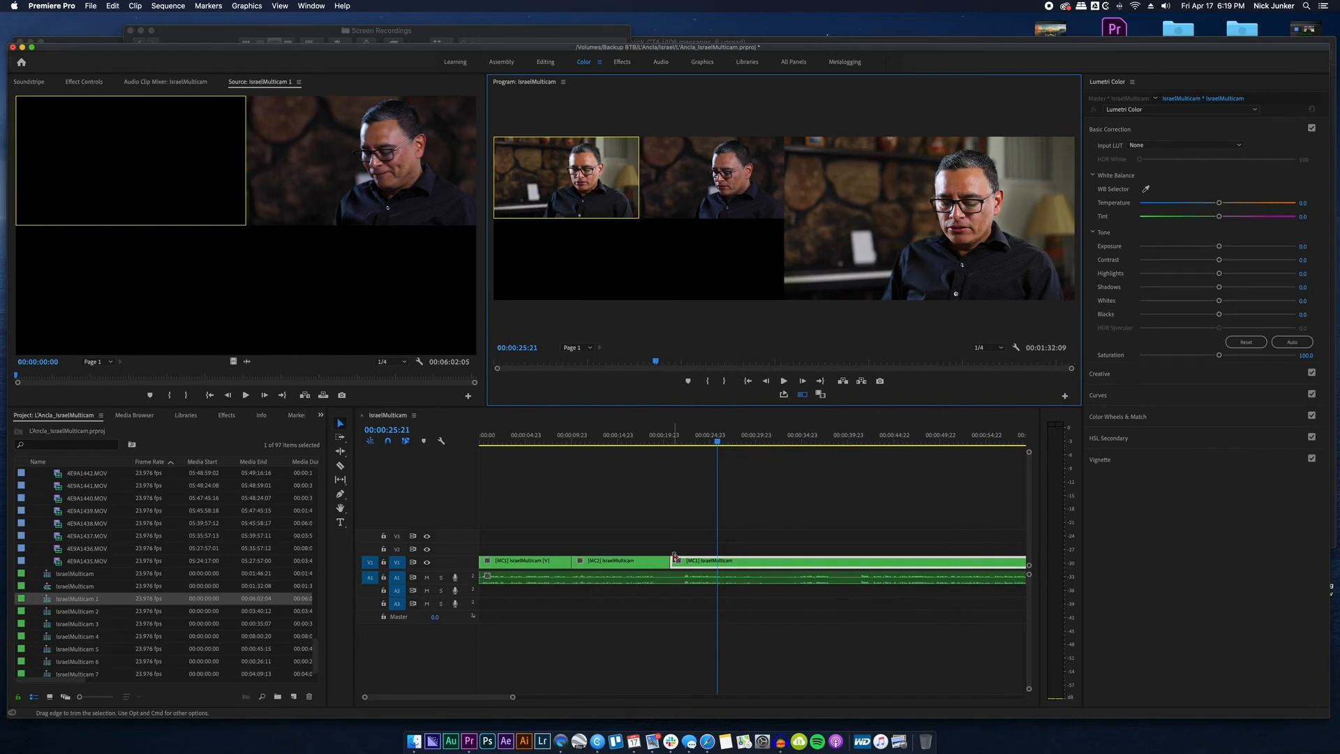
- Replay the recorded cuts from about 00:00:05:04 and cut live to the first camera at about 16 seconds
drag(730, 445, 527, 447)
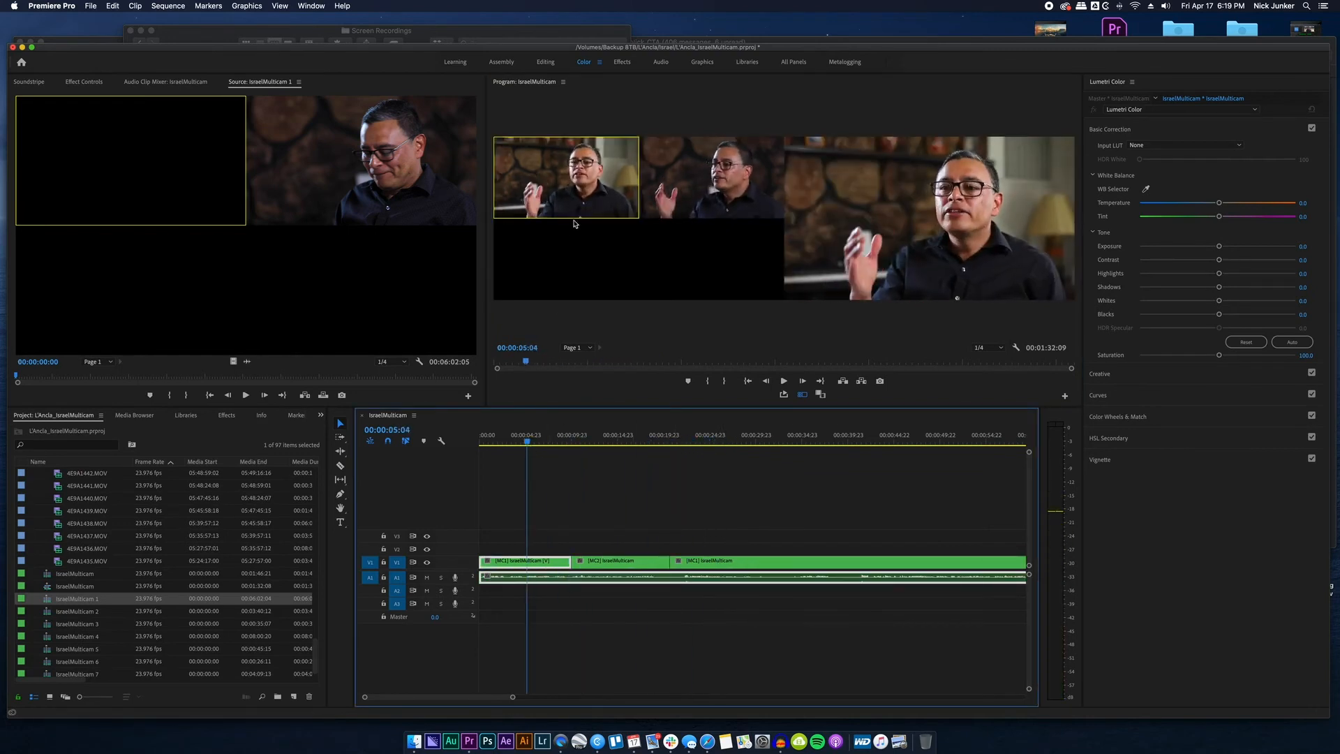
key(space)
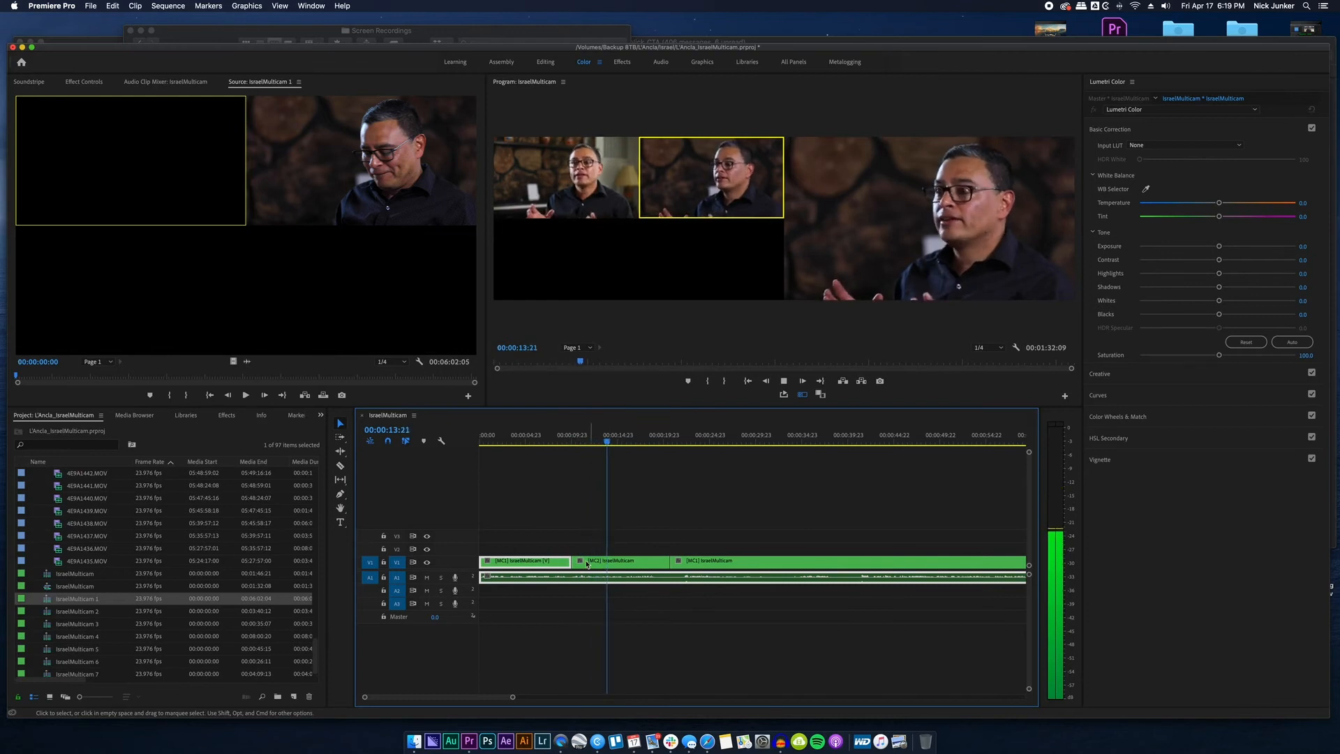
drag(627, 442, 547, 444)
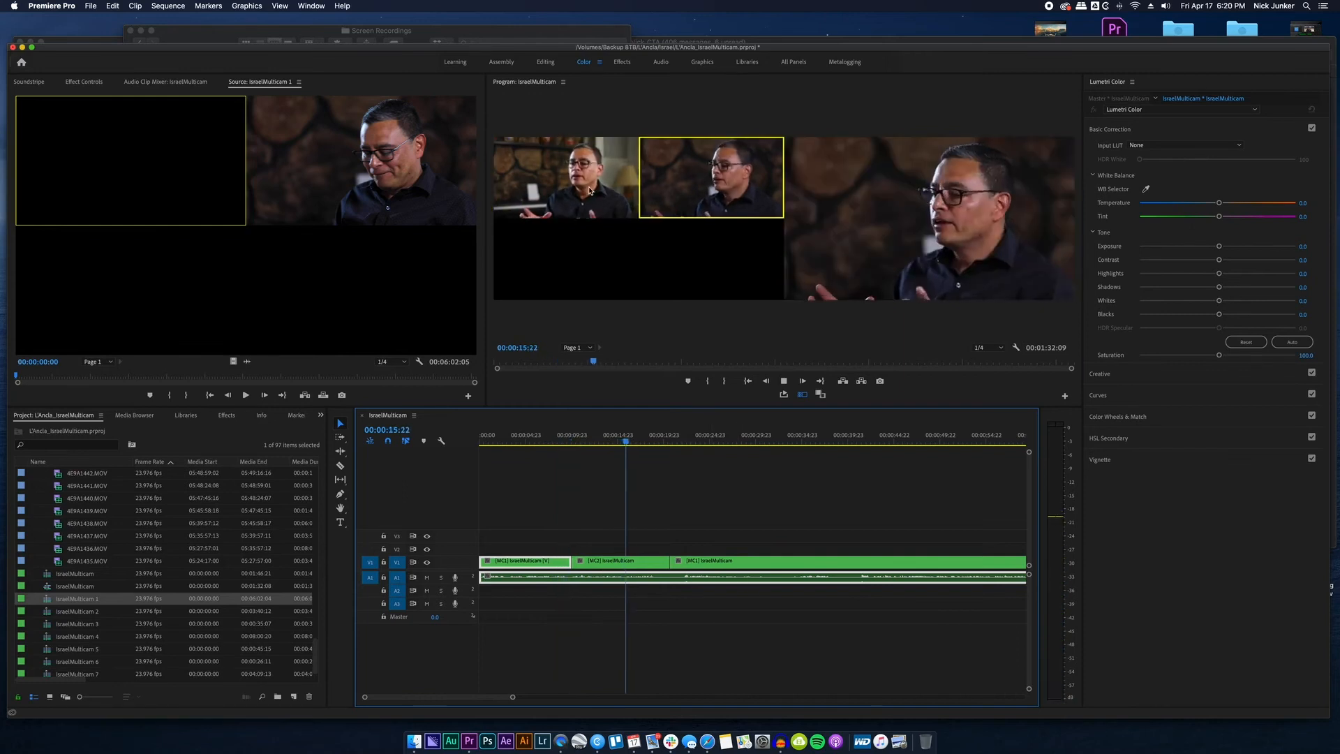
click(566, 178)
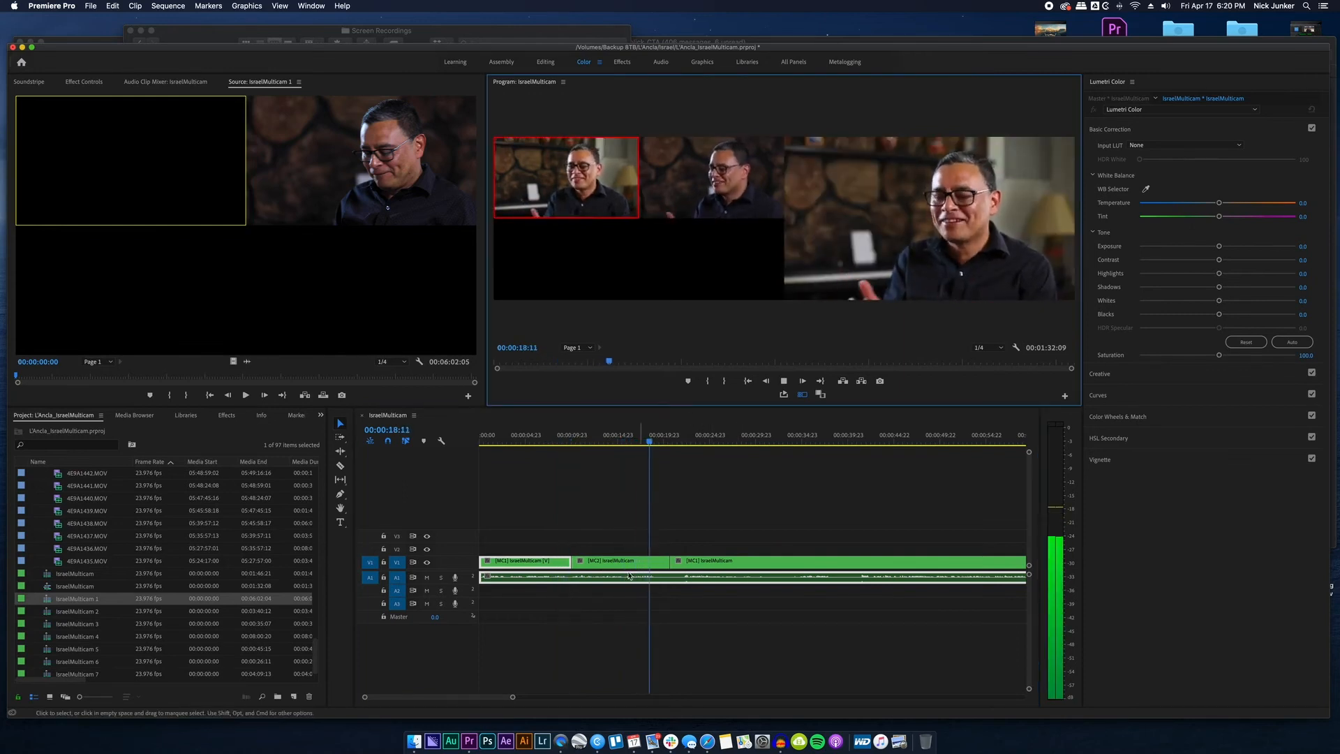
key(space)
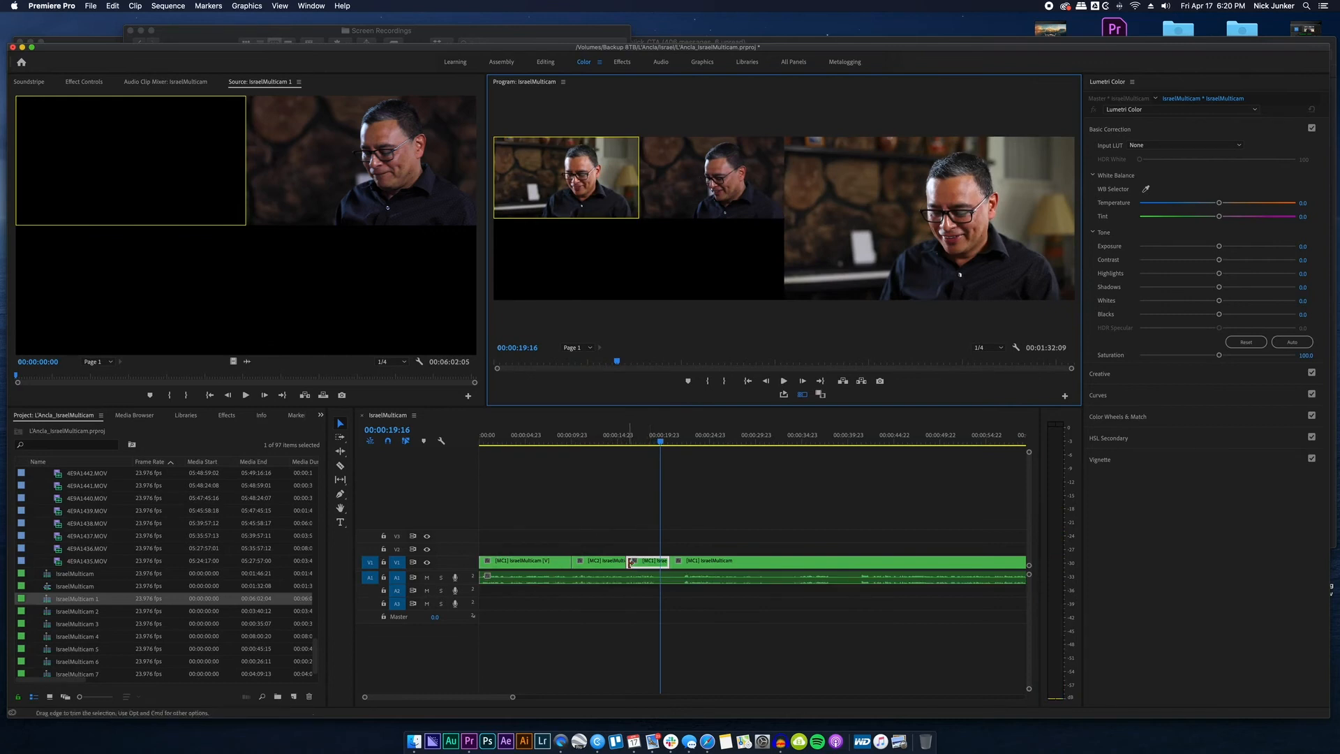
- Play across the first camera cut and roll it earlier with the Rolling Edit tool to about 00:00:08:15
drag(645, 442, 563, 463)
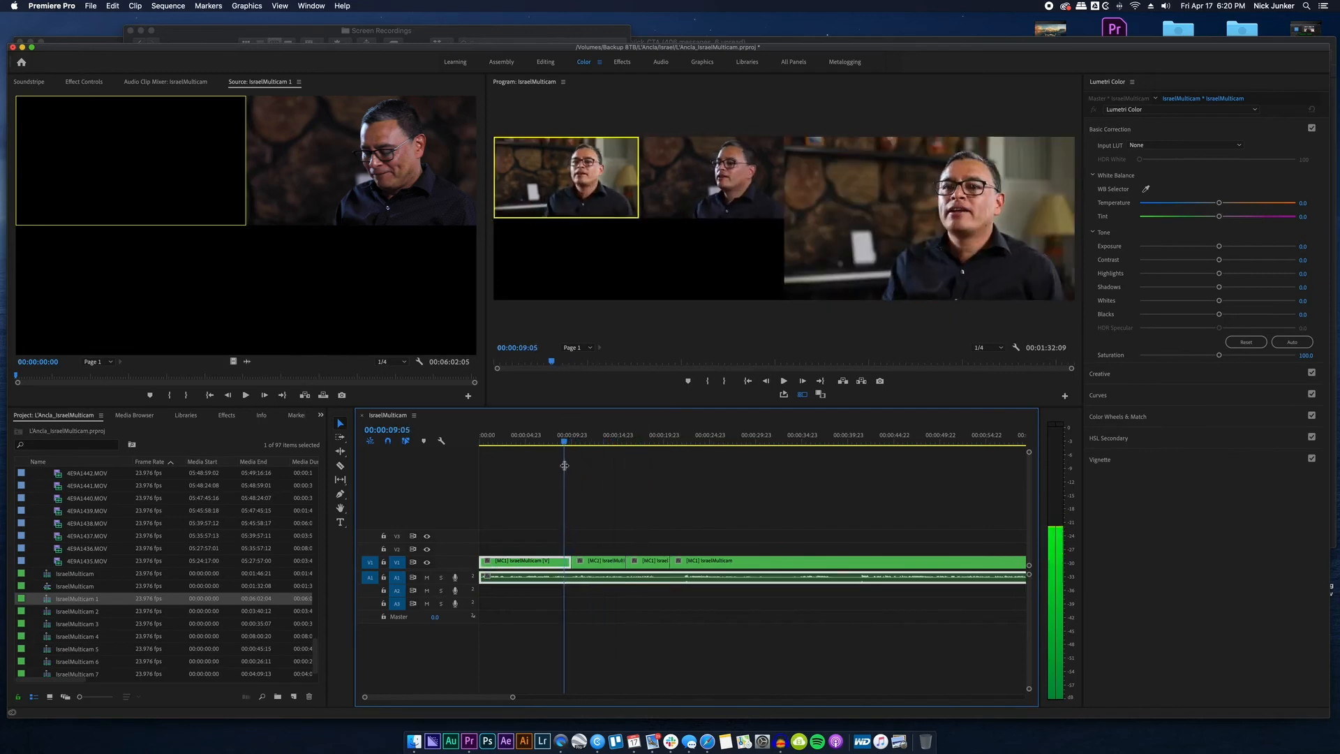
key(space)
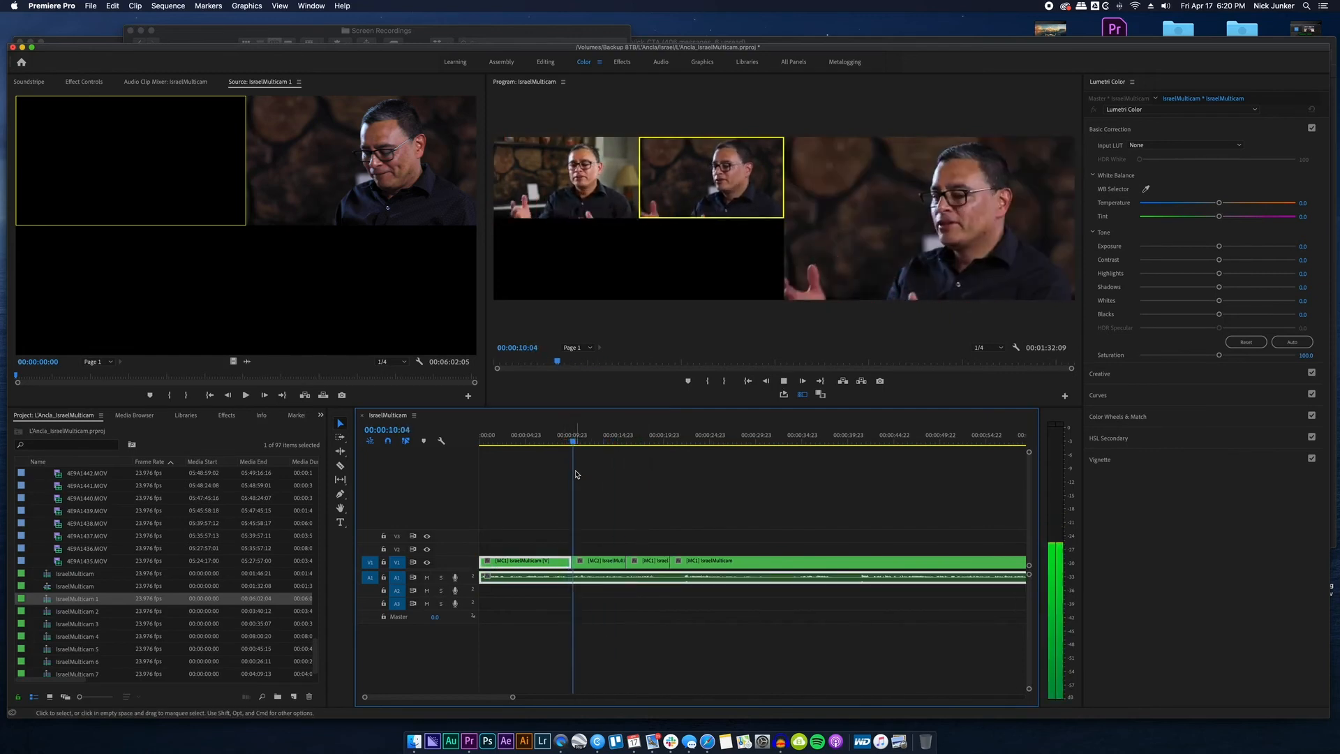
key(space)
key(equal)
key(equal)
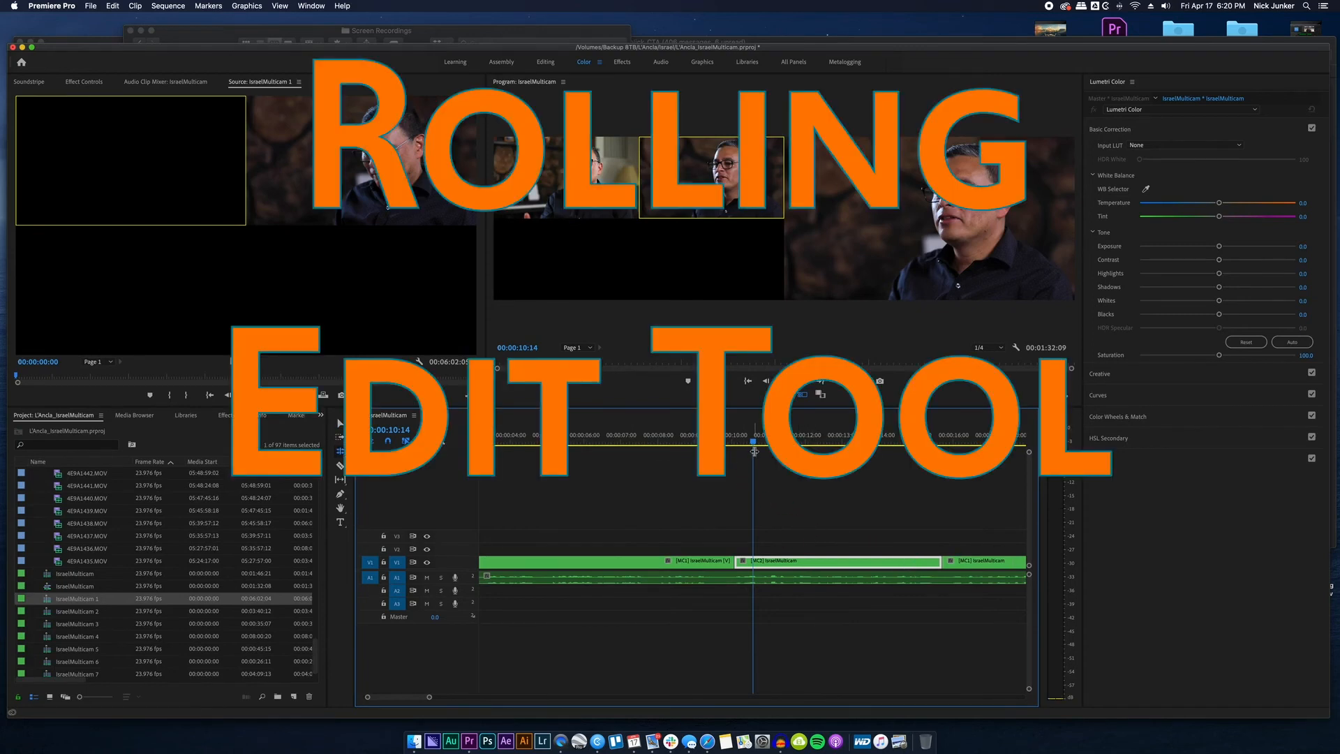
mouse_move(755, 452)
mouse_down()
mouse_move(716, 452)
mouse_move(732, 453)
mouse_up()
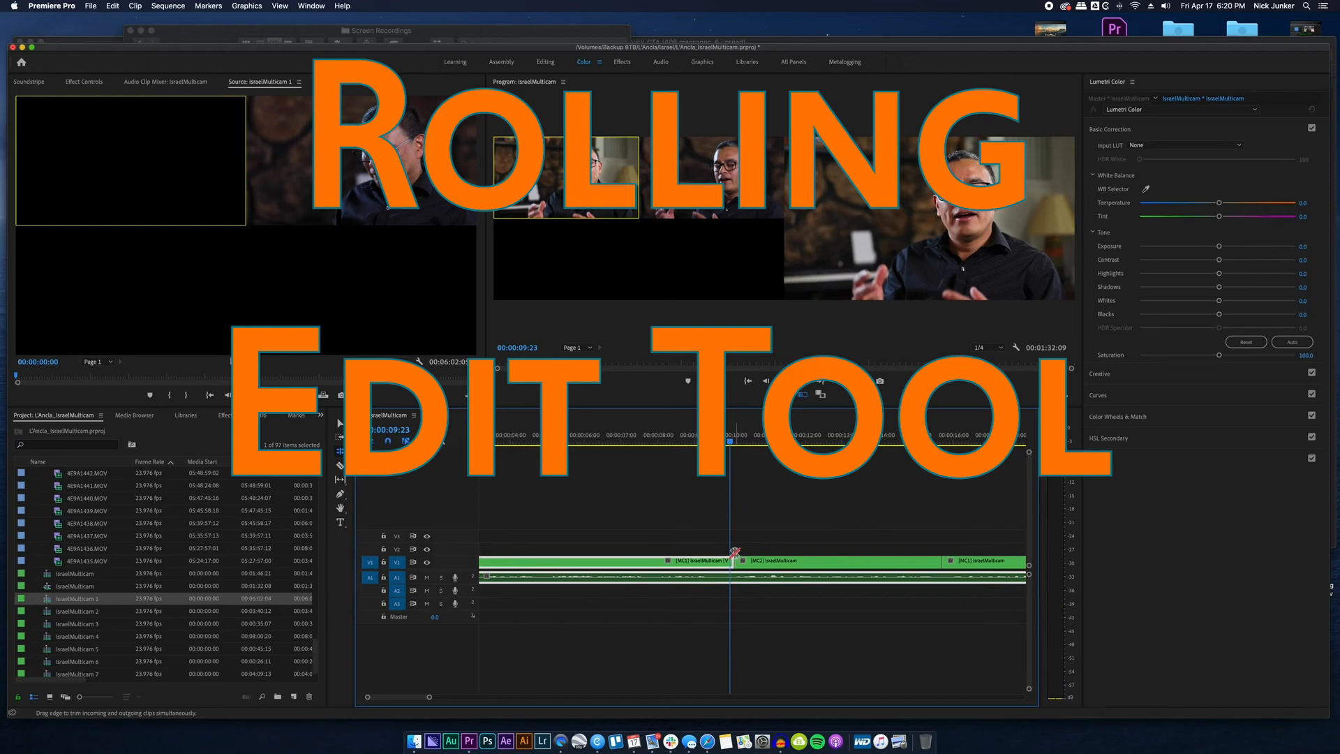
drag(735, 558, 659, 562)
- Review the first camera cut, roll it to about 00:00:09:10, and play across it again from just before
click(649, 438)
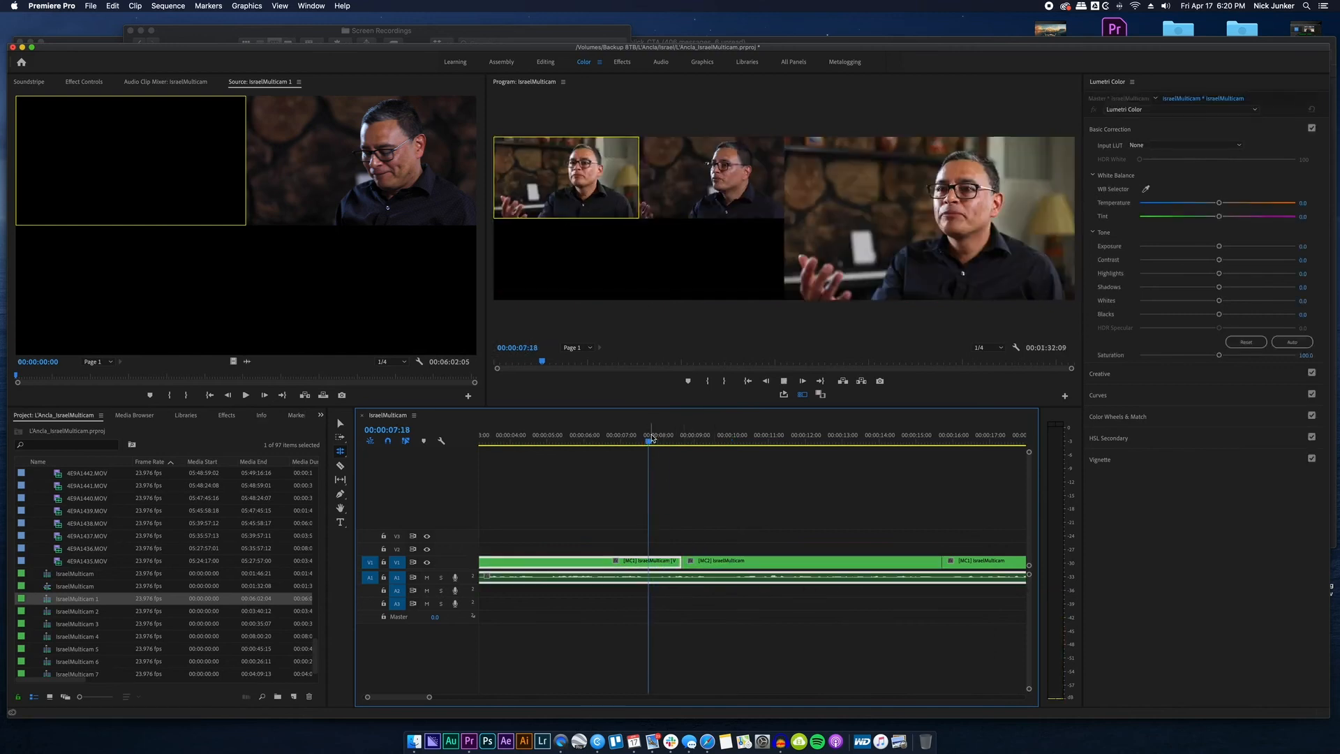
key(space)
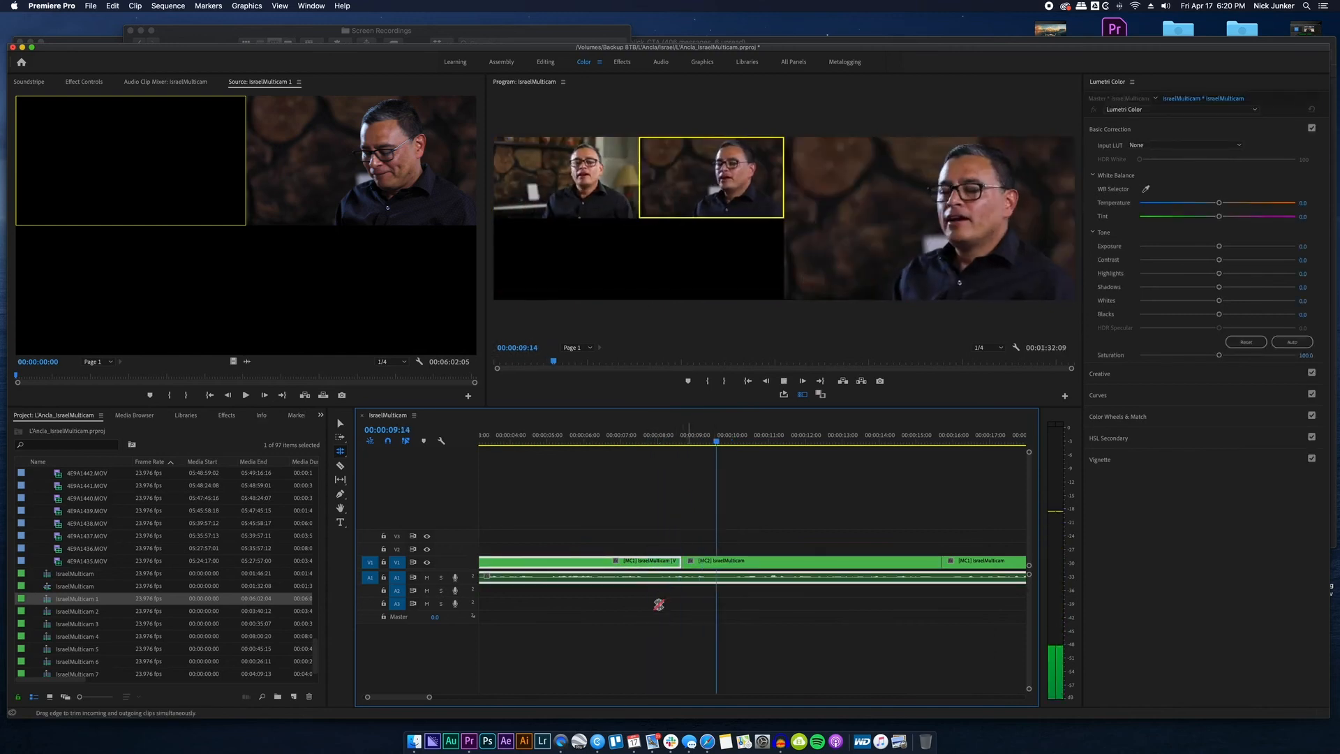
key(space)
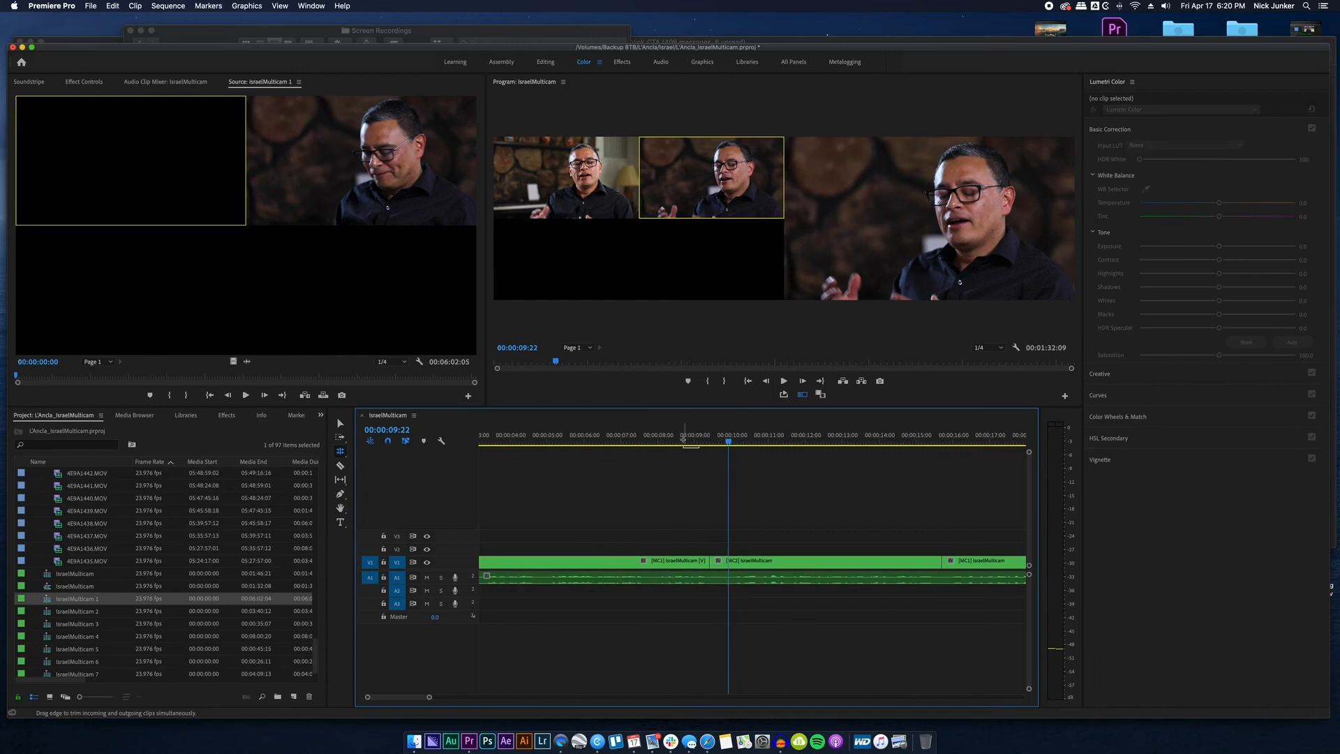
click(650, 437)
key(space)
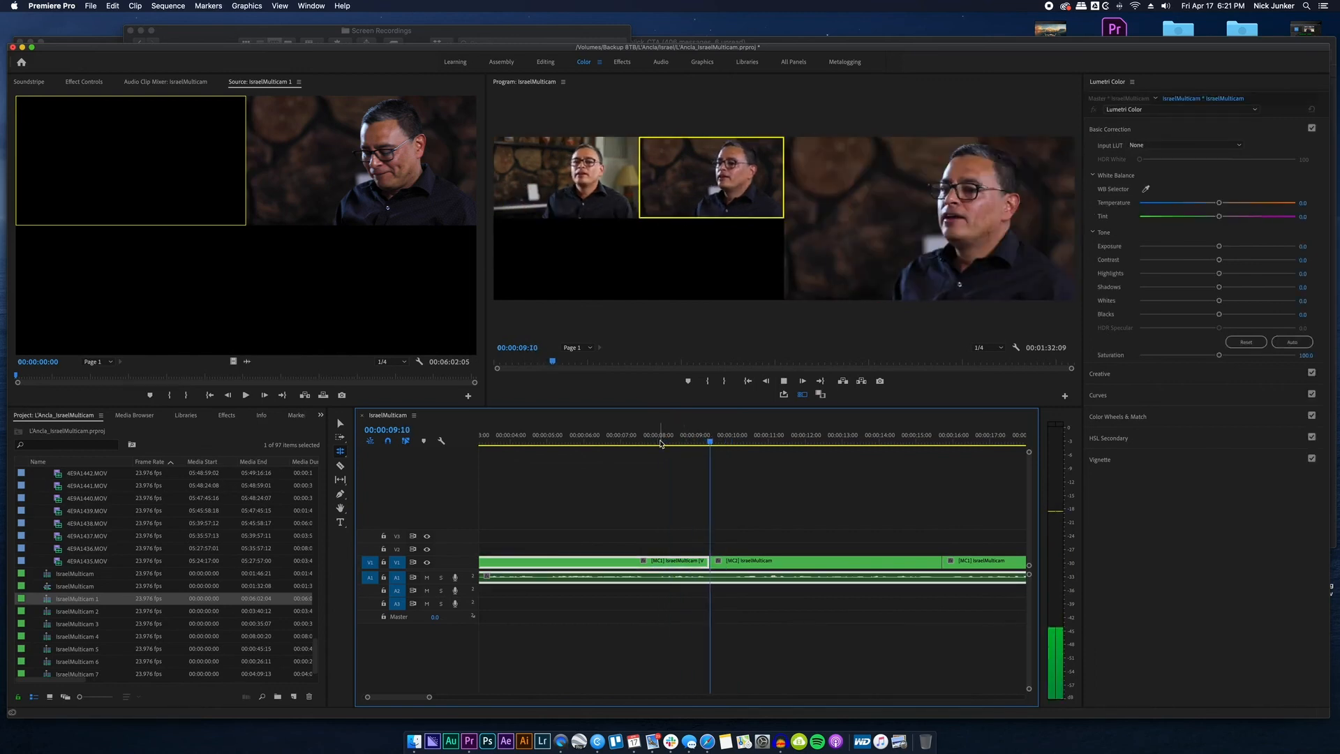